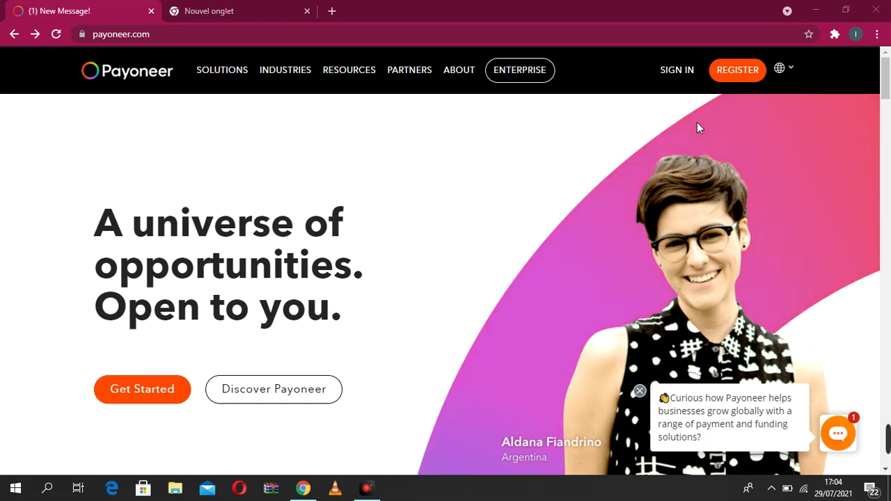
- Start sign-up from Payoneer's home page and reach the accounts page's 'I'm a' question
left_click_drag(889, 84, 886, 153)
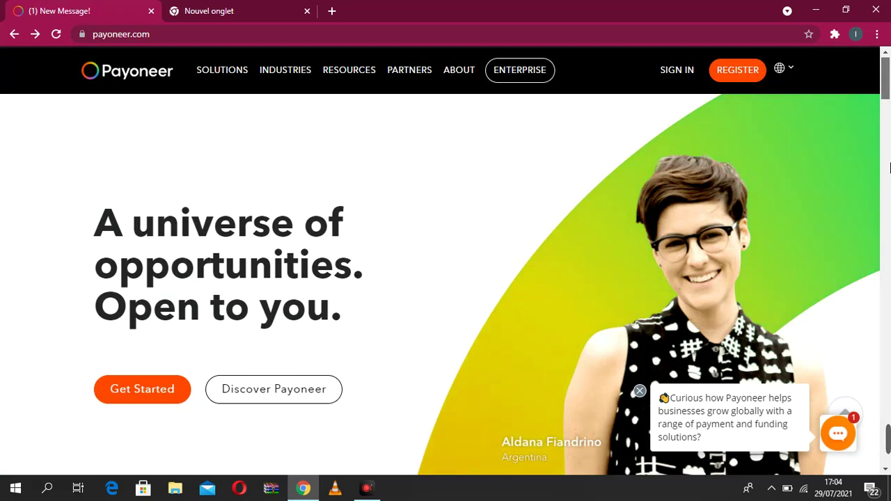
mouse_move(886, 154)
left_mouse_down()
mouse_move(886, 176)
mouse_move(886, 149)
left_mouse_up()
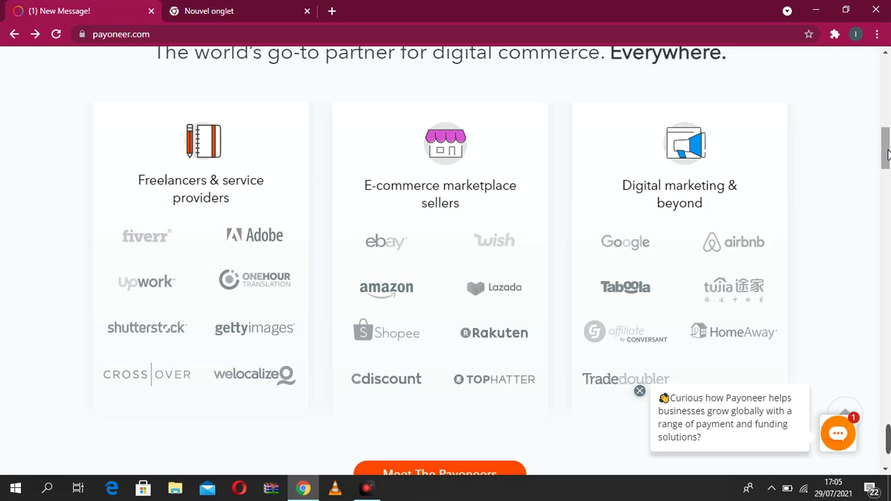
scroll(888, 167, "down", 2)
scroll(888, 164, "up", 1)
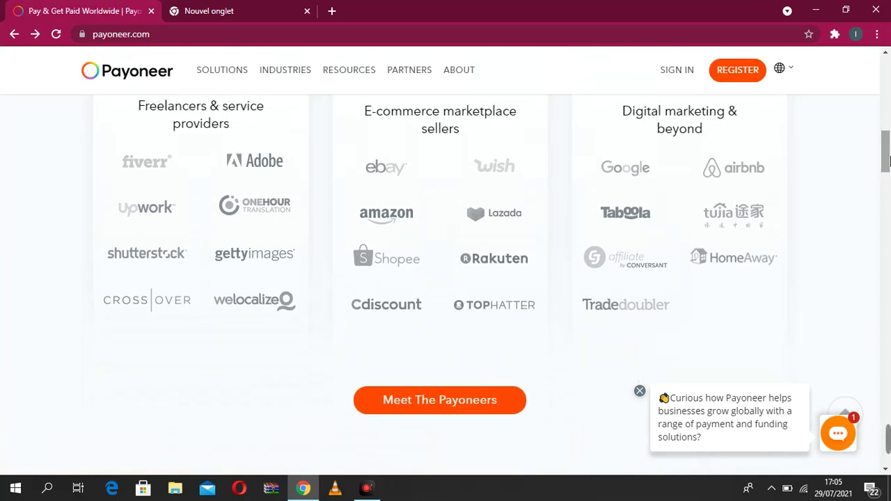
scroll(888, 161, "up", 1)
scroll(888, 160, "down", 1)
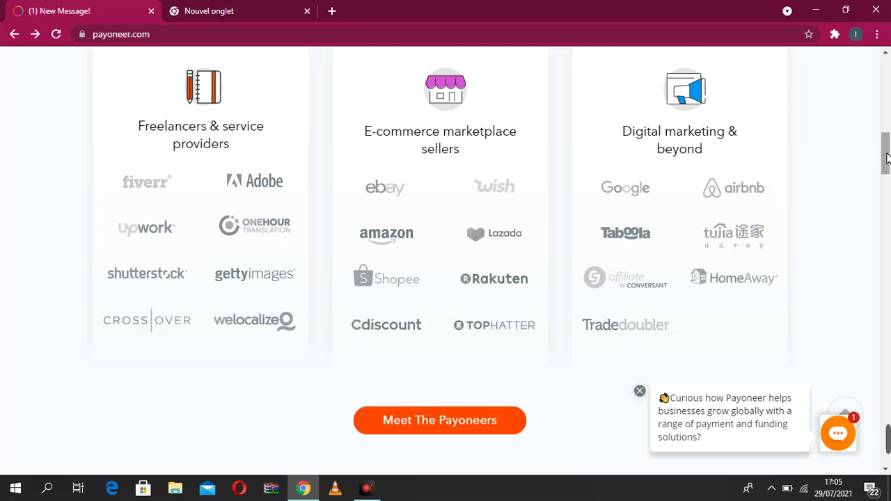
left_click_drag(886, 159, 888, 84)
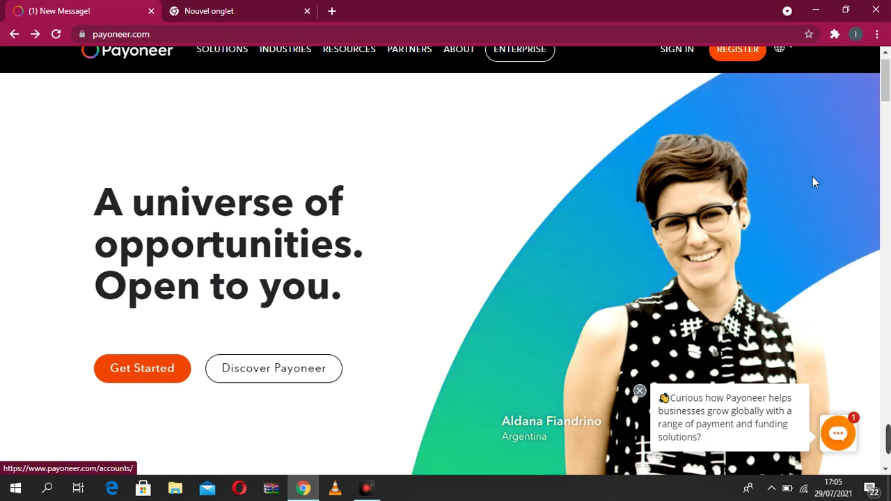
scroll(362, 218, "up", 1)
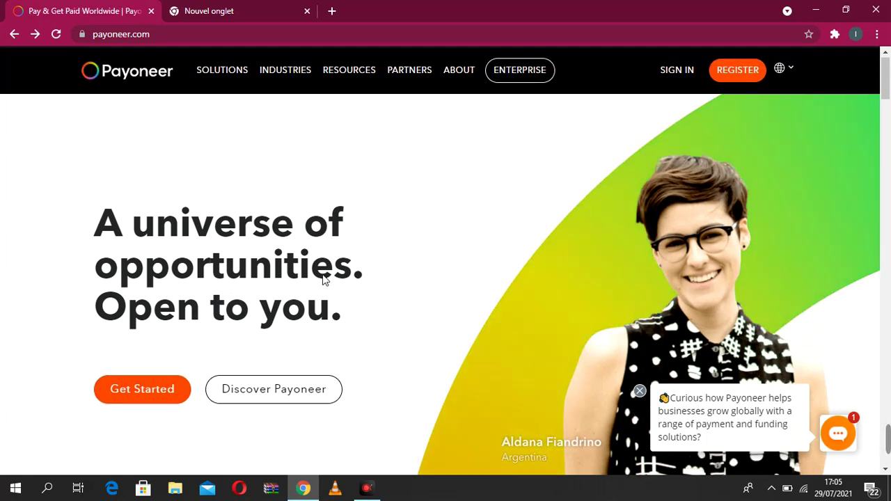
left_click(157, 388)
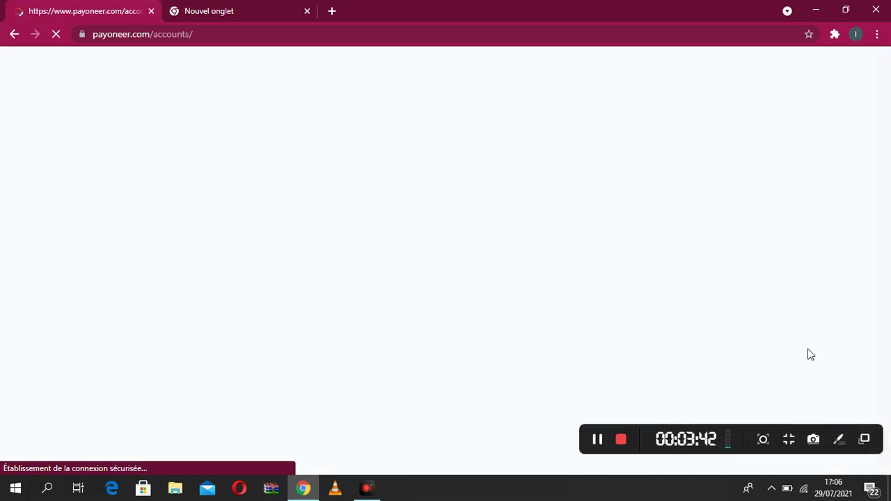
left_click(655, 333)
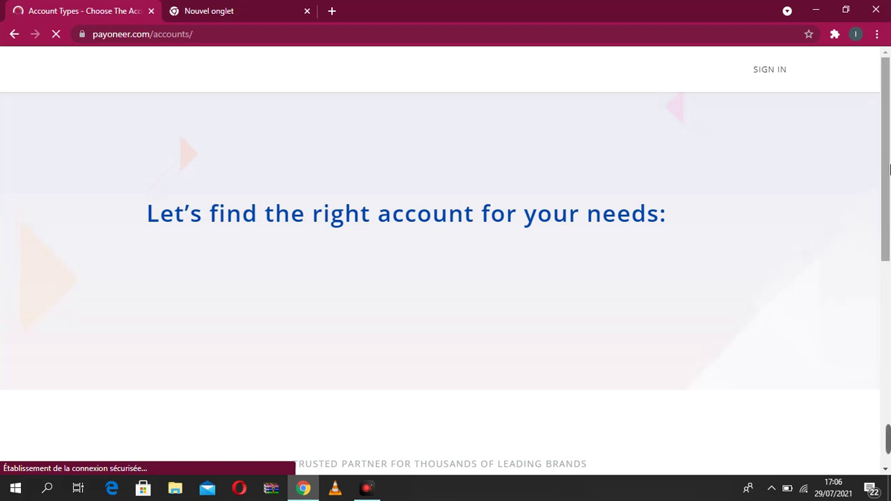
left_click_drag(888, 156, 888, 411)
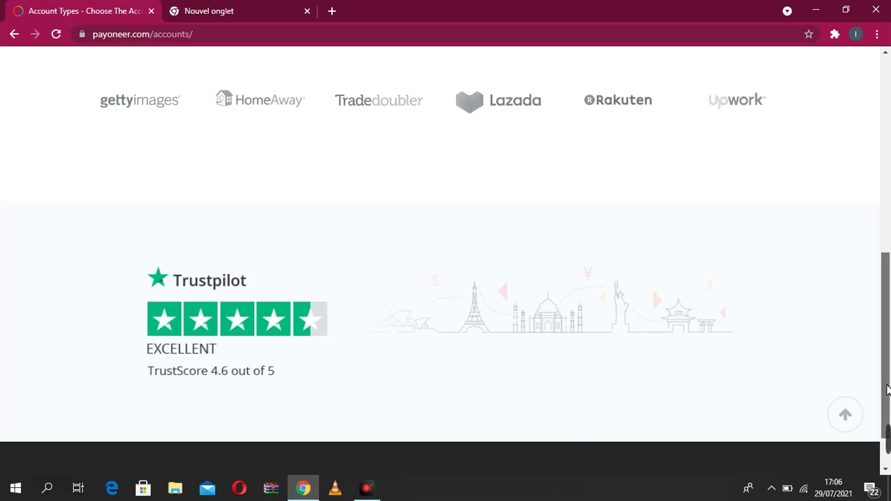
left_click_drag(887, 390, 883, 195)
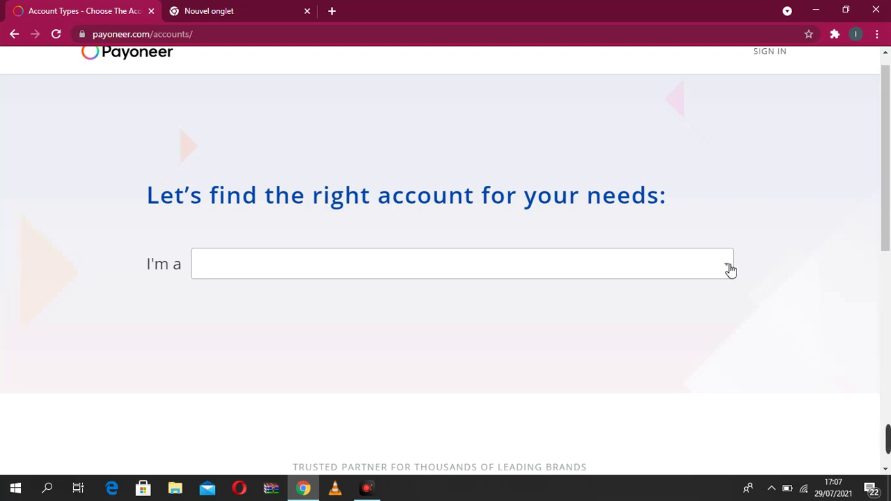
- Choose Online seller and 'Get paid by ecommerce marketplaces', then start registering
left_click(729, 270)
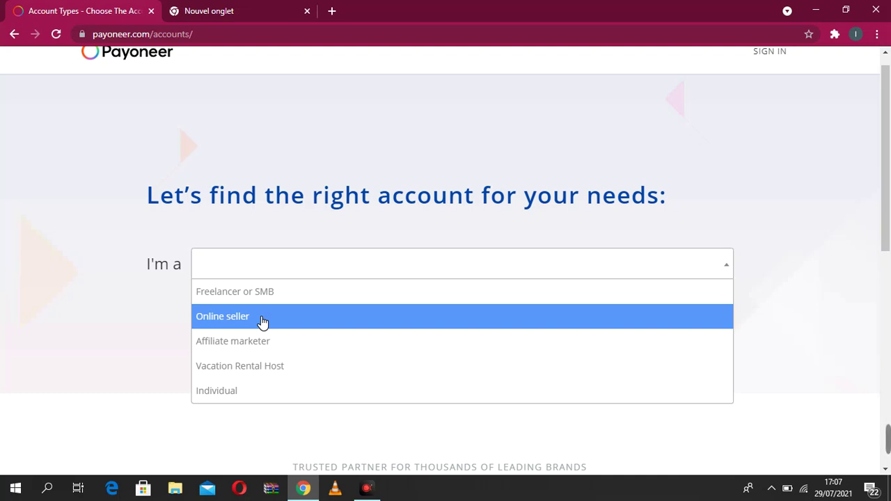
left_click(265, 320)
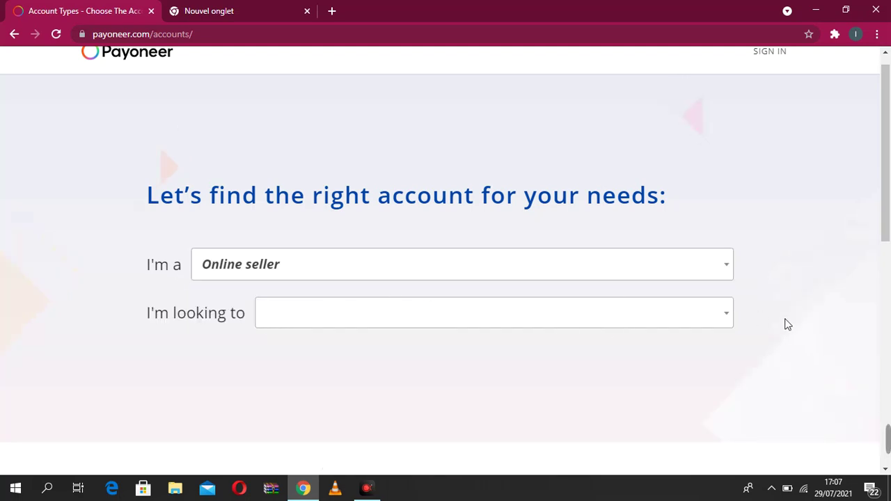
left_click(726, 317)
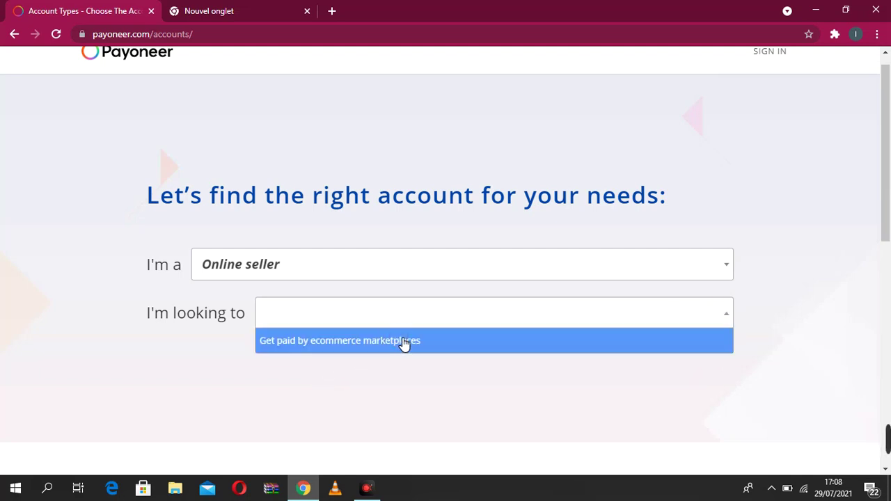
left_click(403, 343)
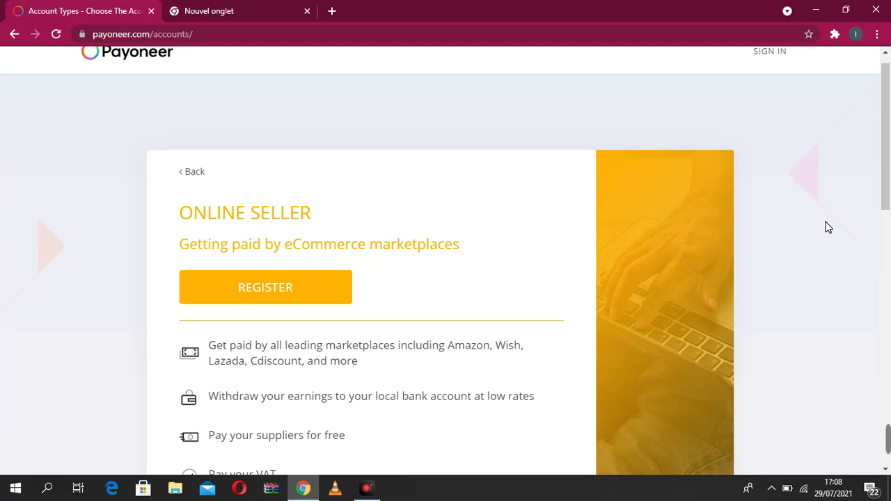
left_click_drag(886, 138, 888, 185)
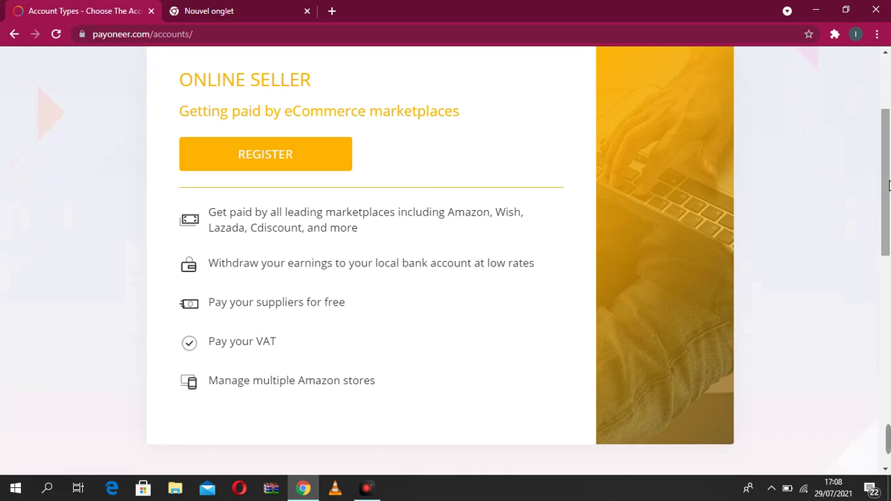
left_click_drag(888, 184, 888, 201)
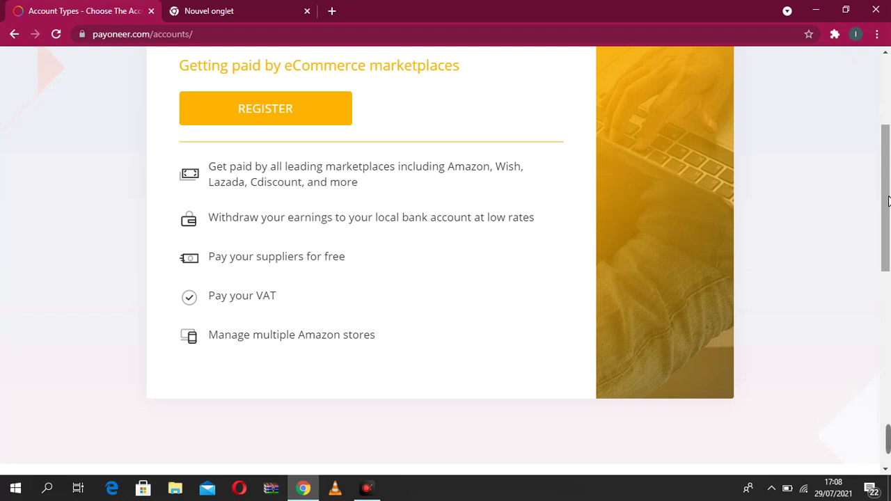
left_click(269, 117)
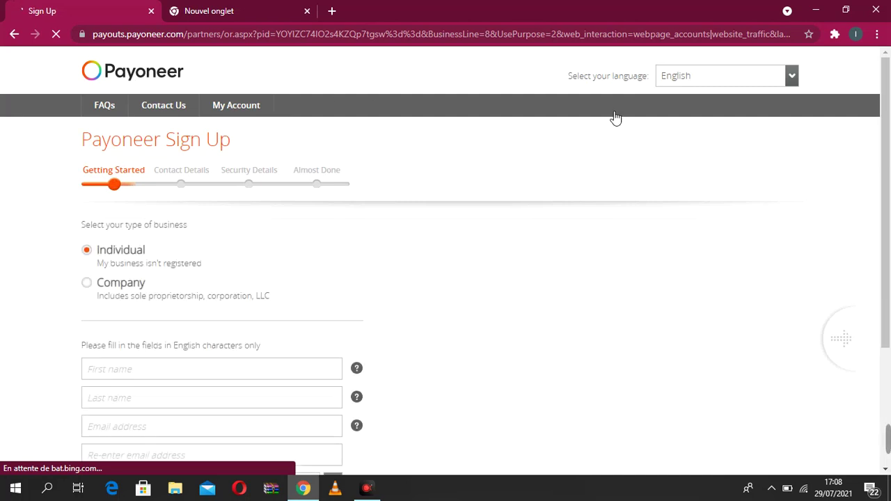
- Switch the registration form's language to Français
left_click(793, 76)
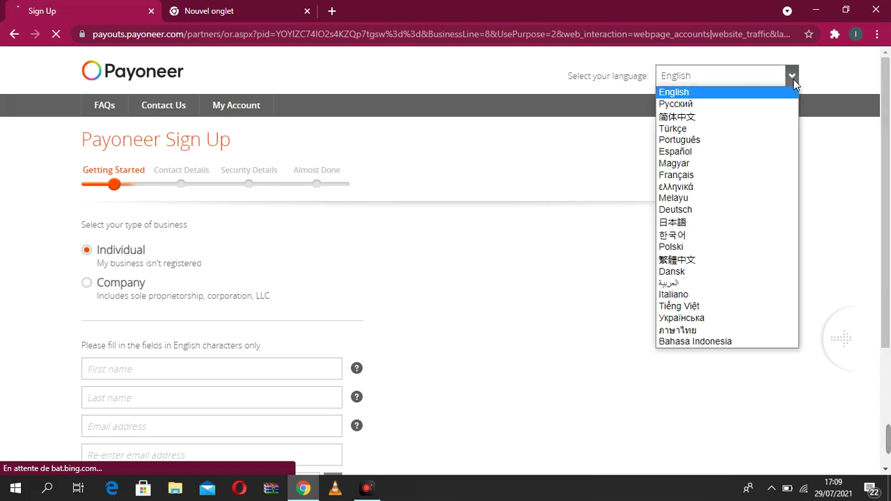
left_click(702, 175)
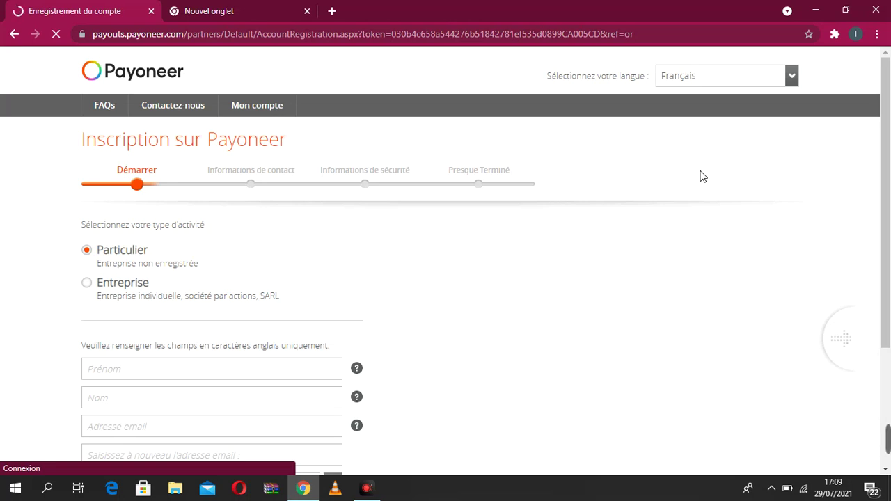
- Enter the applicant's first names in Prénom, removing a stray digit and the rejected apostrophe
left_click_drag(886, 87, 888, 174)
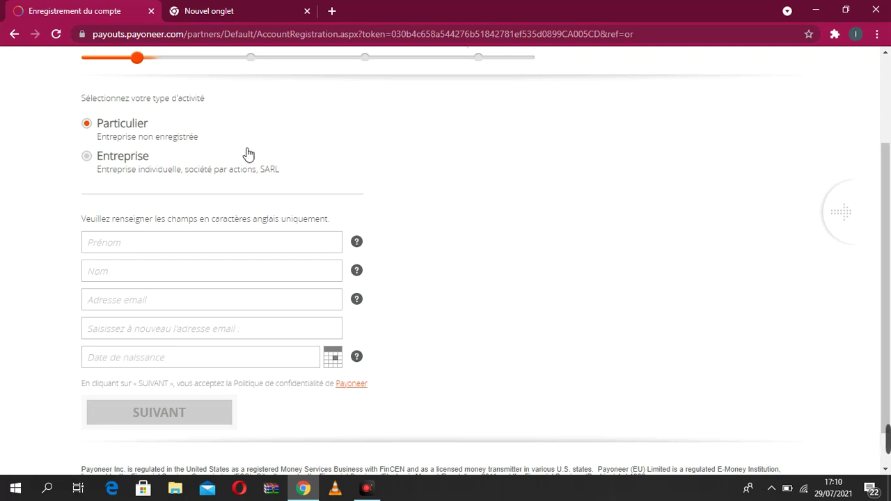
scroll(888, 278, "down", 1)
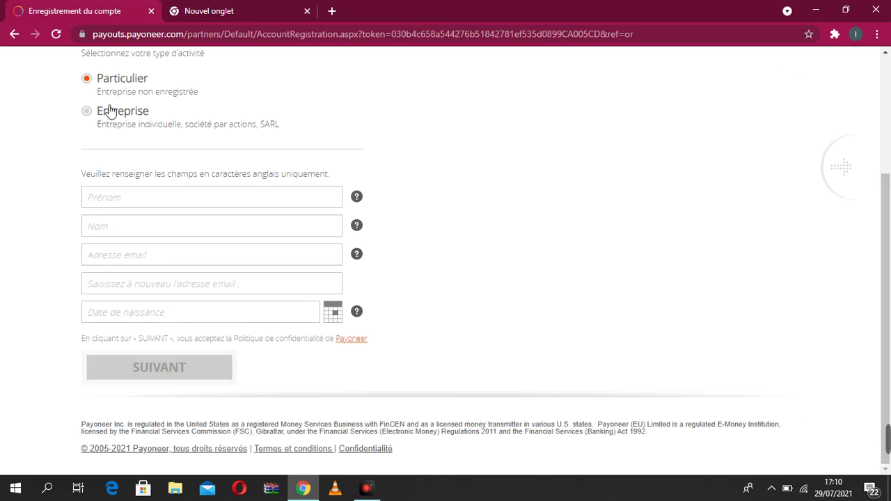
left_click(129, 205)
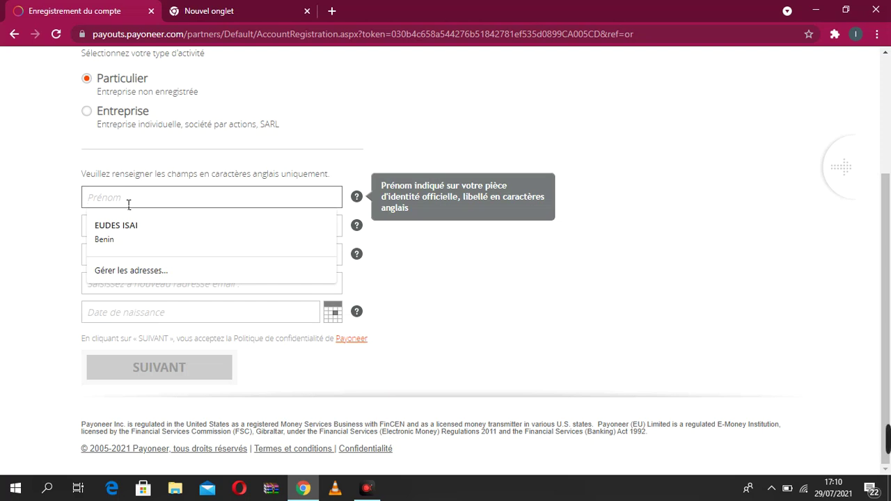
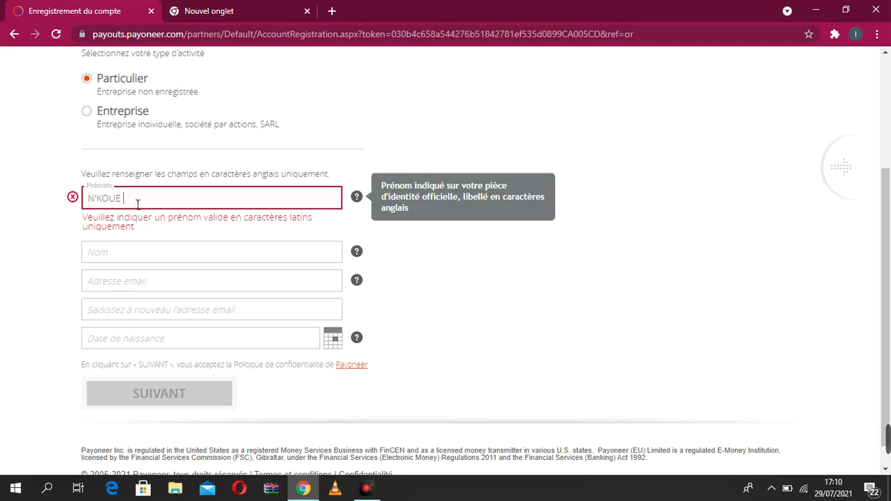
left_click(96, 199)
key("BackSpace")
key("End")
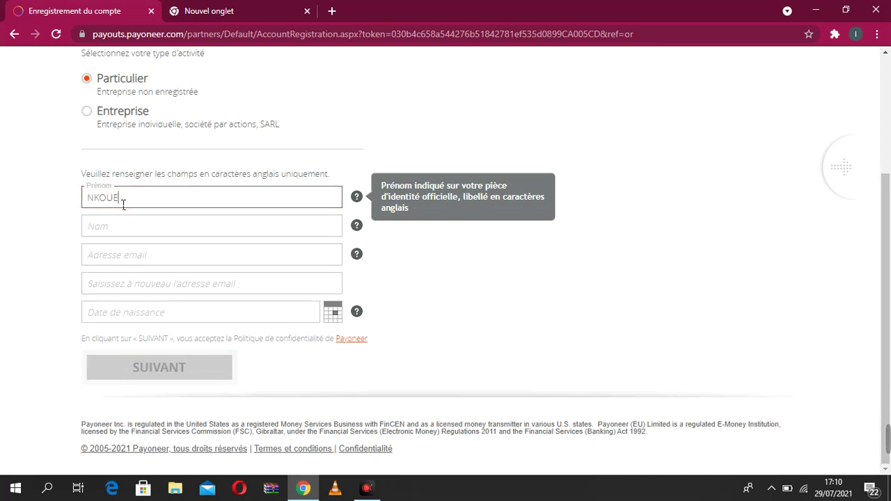
- Enter the applicant's surname in the Nom field
left_click(159, 236)
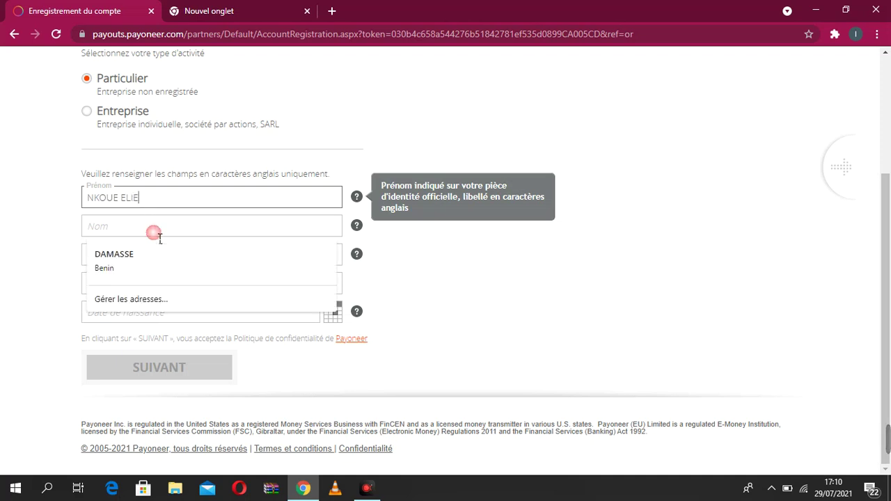
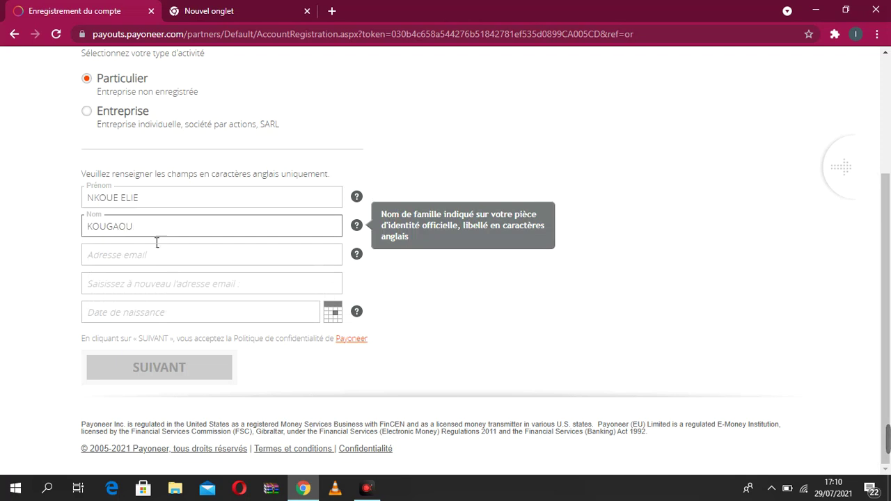
left_click(147, 259)
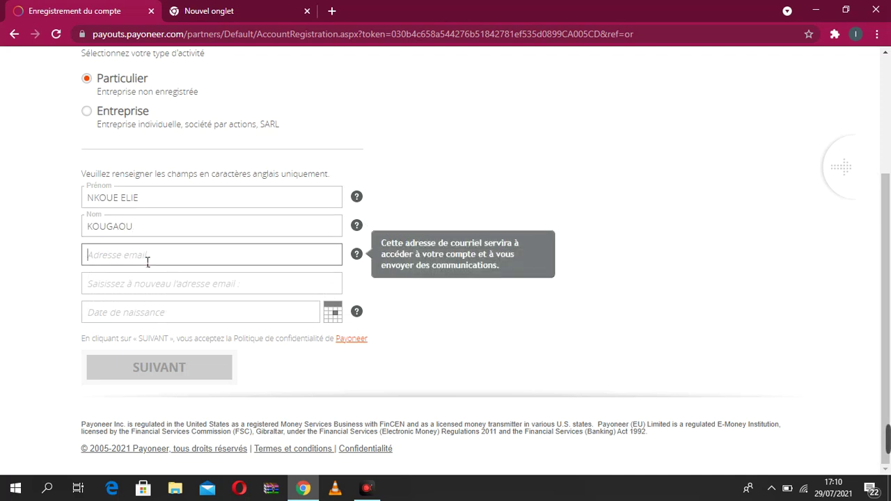
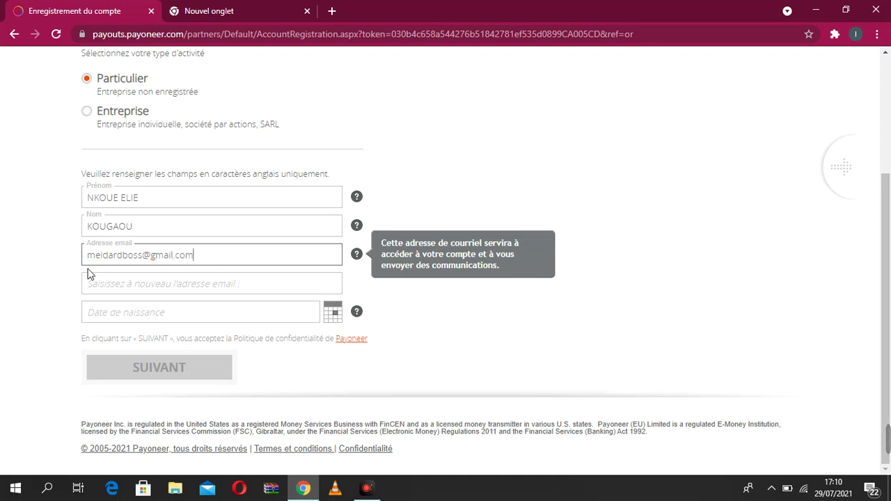
- Type the applicant's email address in 'Adresse email' and copy it
left_click(154, 289)
left_click_drag(215, 260, 82, 259)
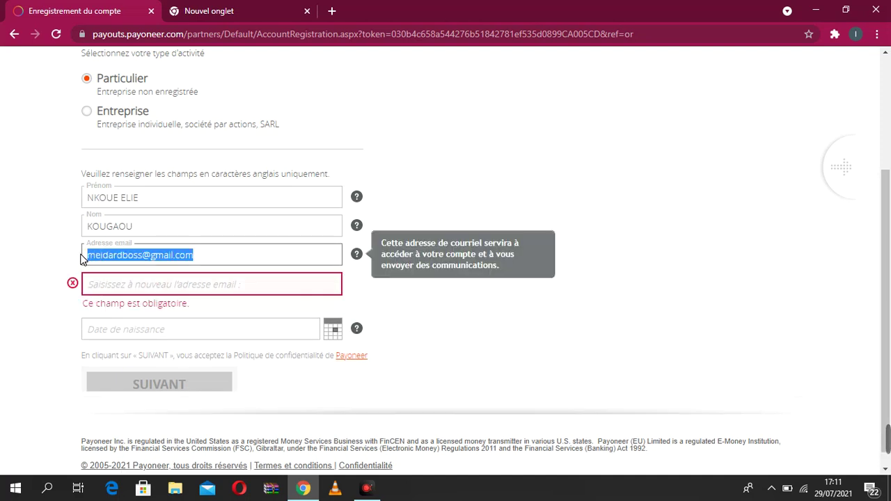
left_click(82, 258)
left_click(126, 289)
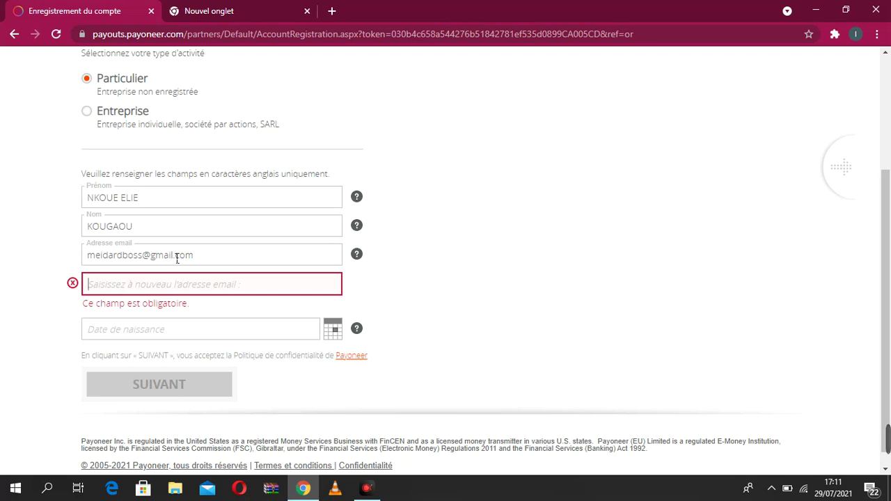
left_click_drag(198, 261, 115, 258)
left_click(210, 256)
left_click_drag(214, 259, 89, 257)
key("ctrl+c")
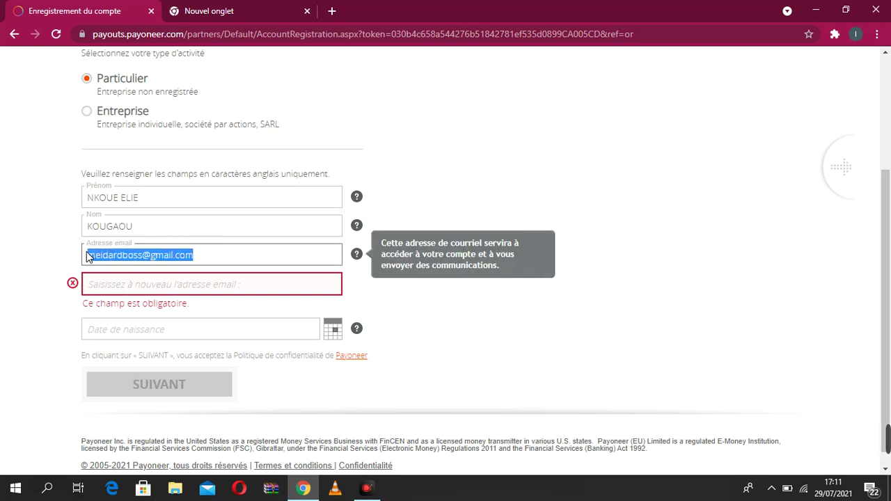
- Paste the same email address into the confirmation field
left_click(117, 283)
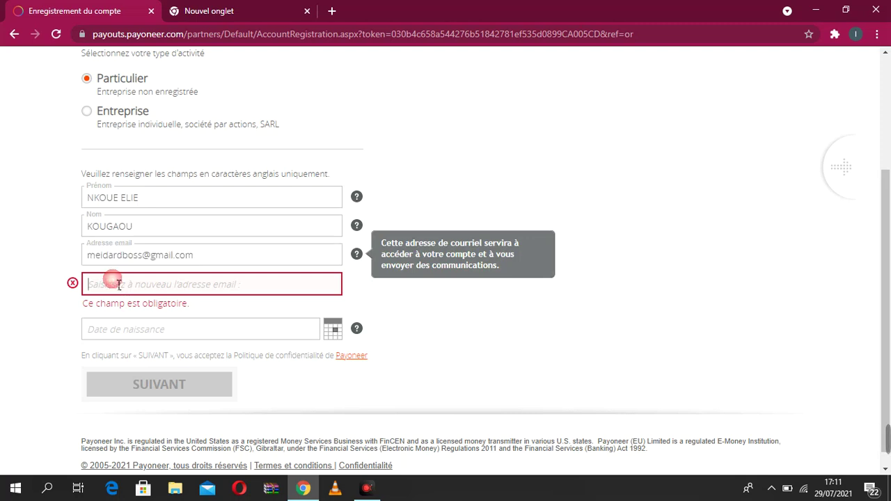
key("ctrl+v")
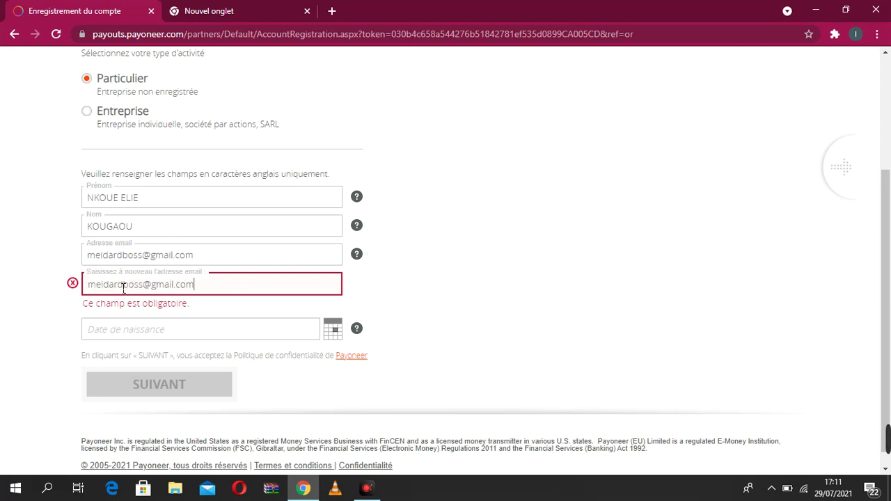
left_click(167, 330)
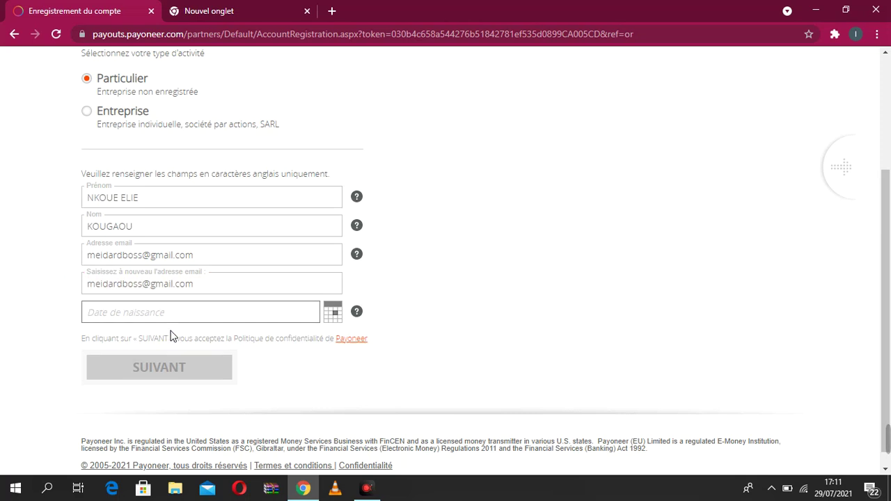
left_click(331, 314)
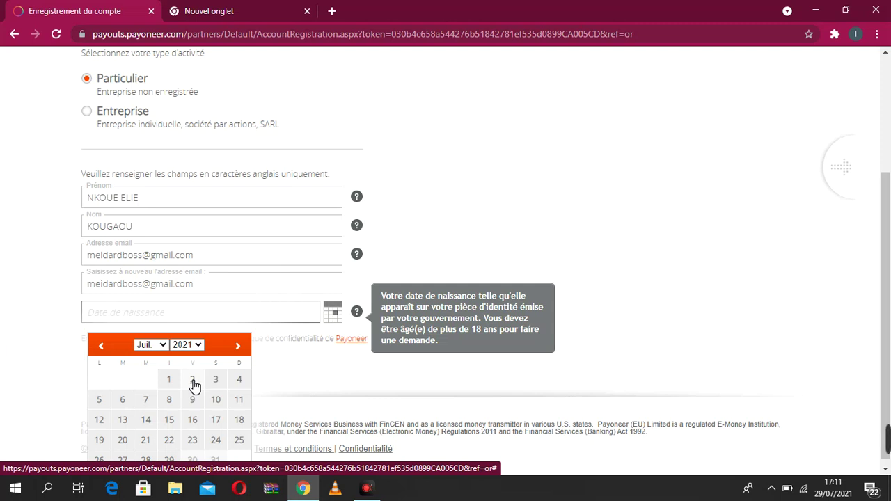
- Pick January, 1982 and day 1 in the calendar for a 01/01/1982 birth date
left_click(169, 381)
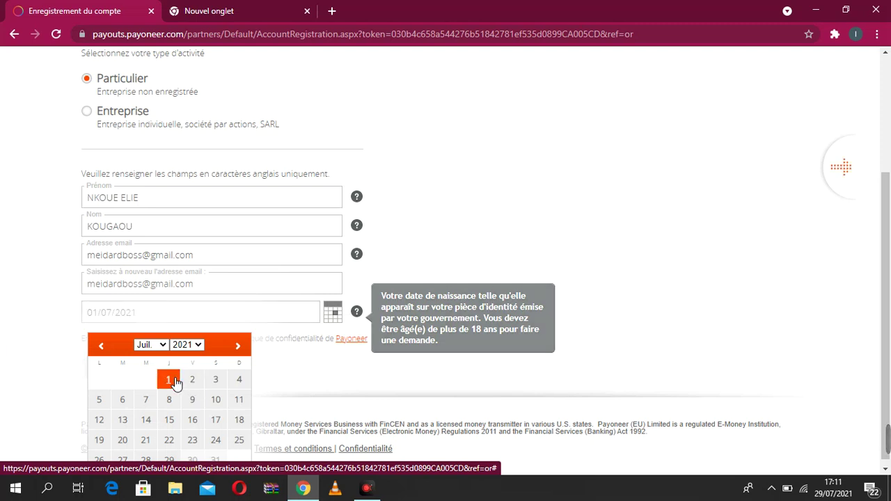
left_click(337, 320)
left_click(160, 340)
left_click(155, 339)
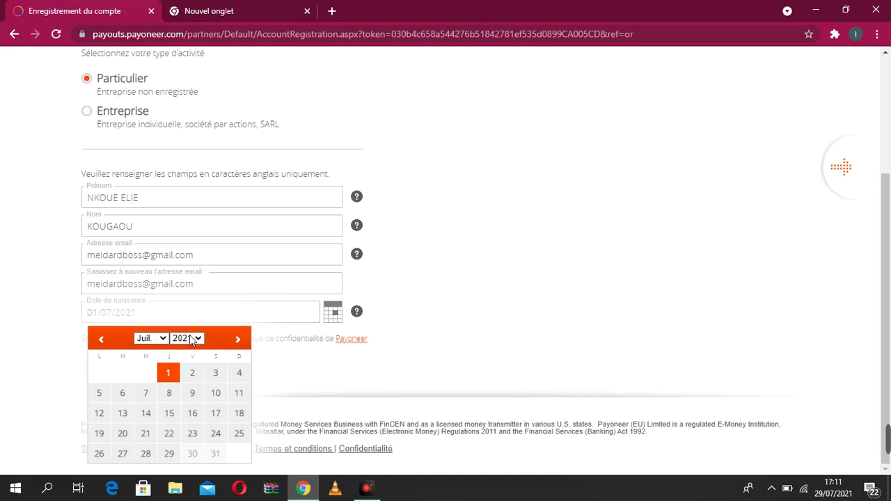
left_click(199, 338)
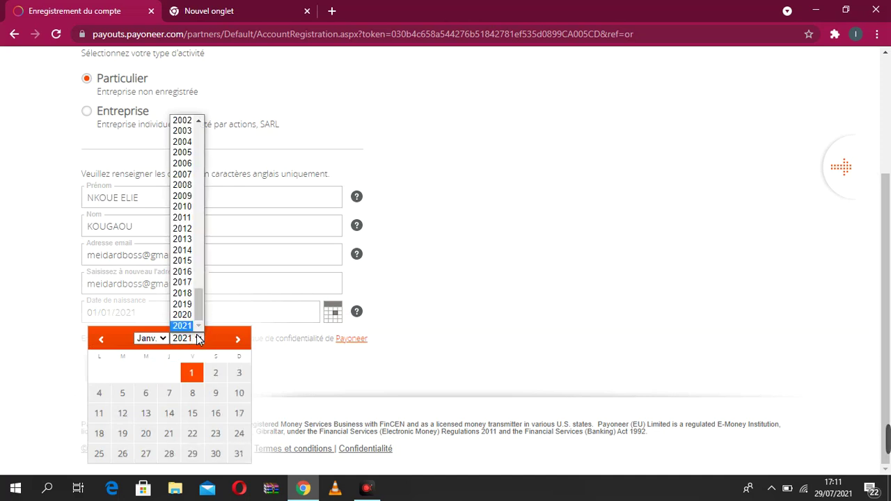
key("Home")
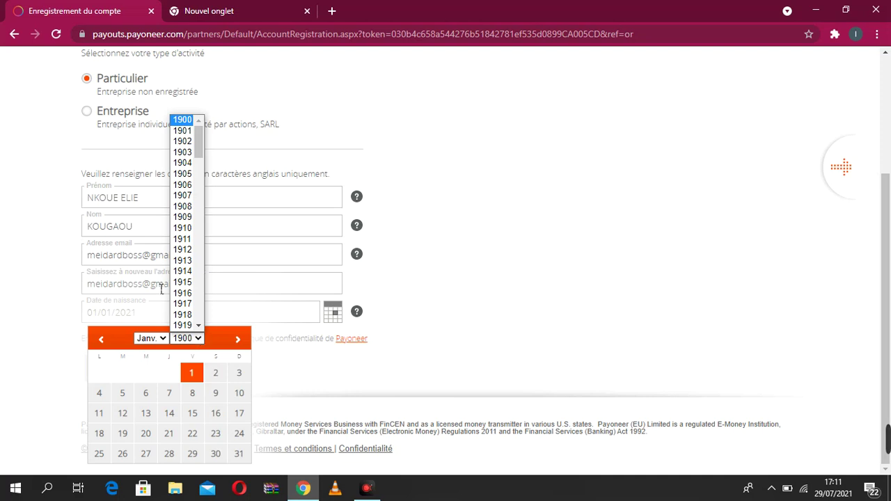
left_click_drag(201, 146, 202, 264)
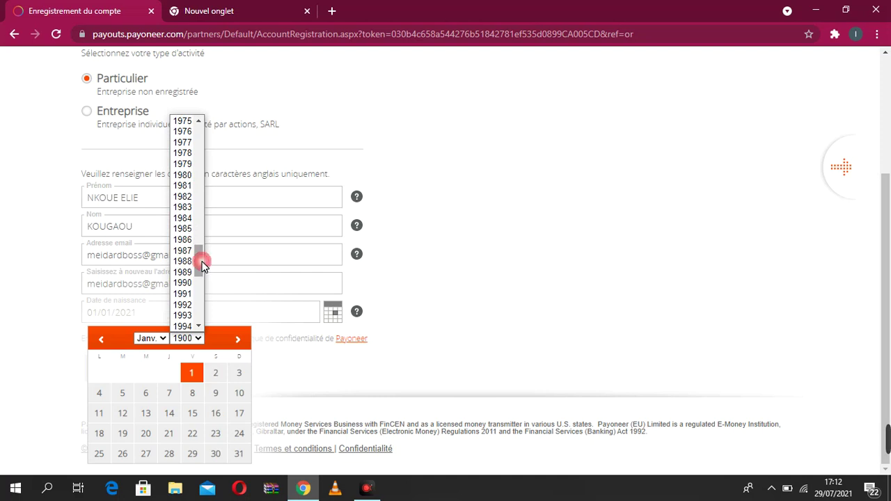
left_click(182, 197)
left_click(789, 291)
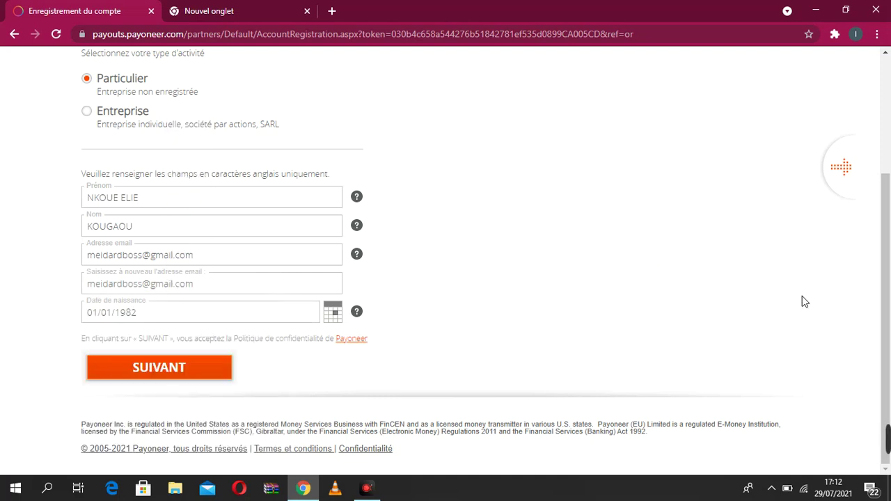
- Continue to the contact step and enter the street address
left_click(183, 371)
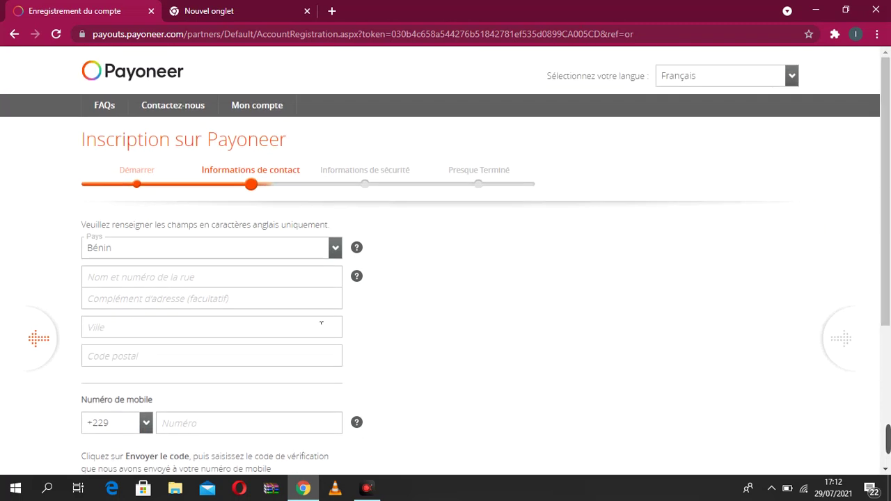
left_click(167, 281)
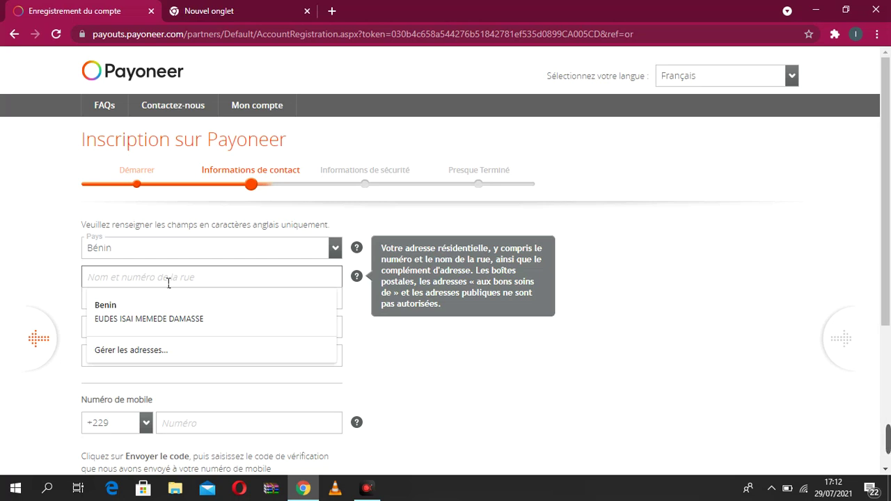
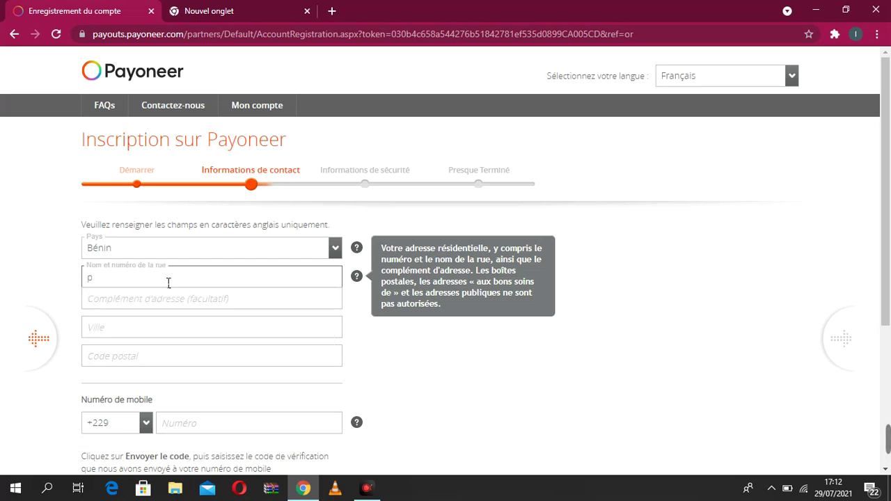
- Autofill city and postal code from the suggestion and enter the mobile number
left_click(165, 334)
left_click(113, 360)
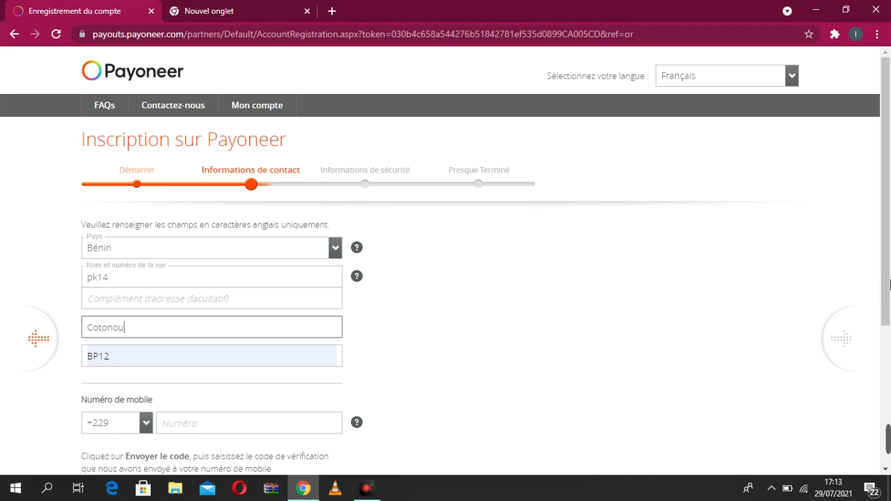
left_click_drag(888, 193, 889, 303)
left_click(231, 251)
type("52782523")
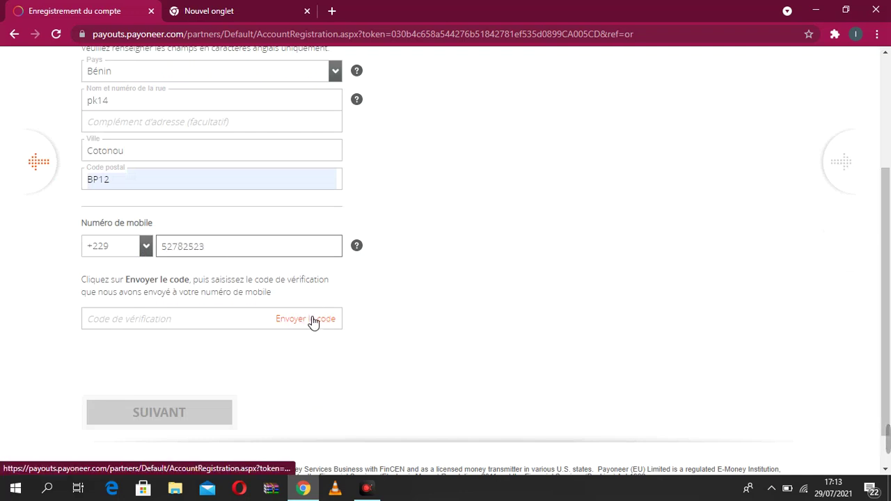
- Request the SMS code, enter the received verification code, and continue to security details
left_click(314, 321)
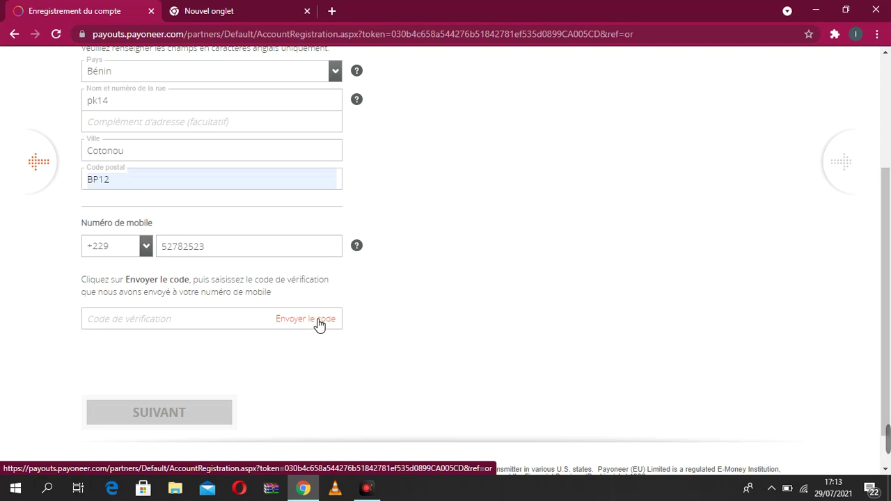
left_click(319, 325)
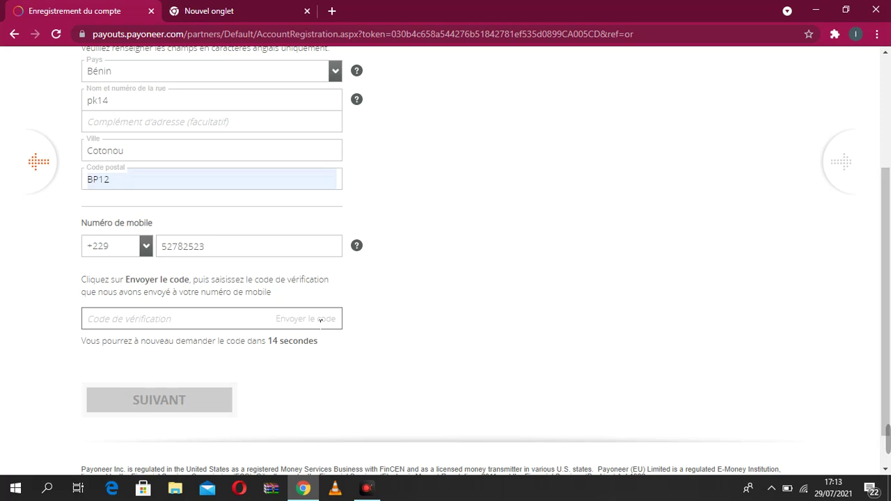
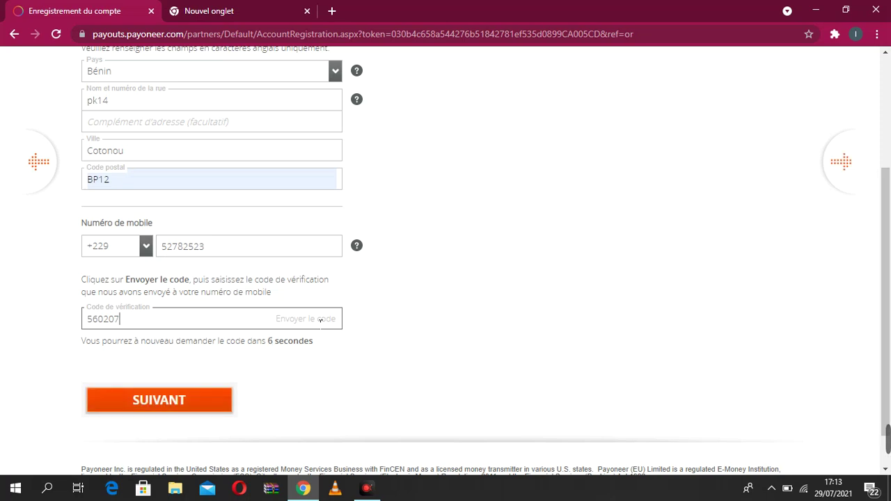
left_click(207, 403)
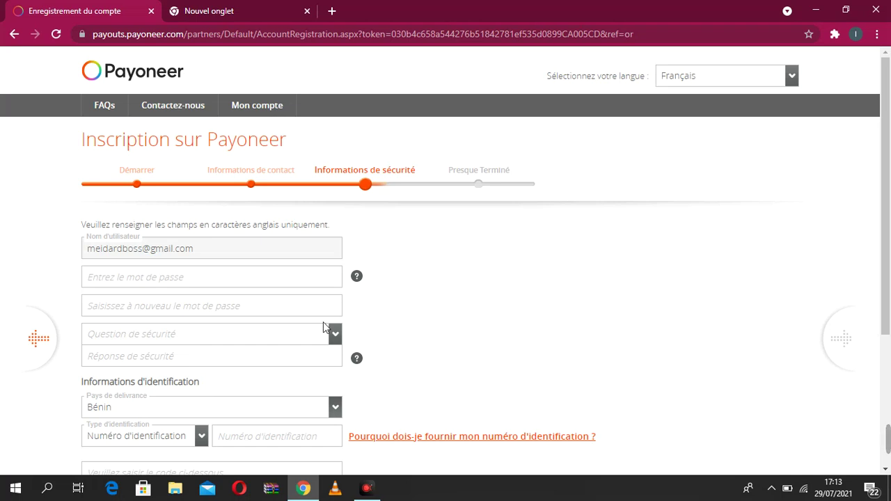
- Fill both password fields with Chrome's suggested strong password
left_click_drag(882, 184, 889, 242)
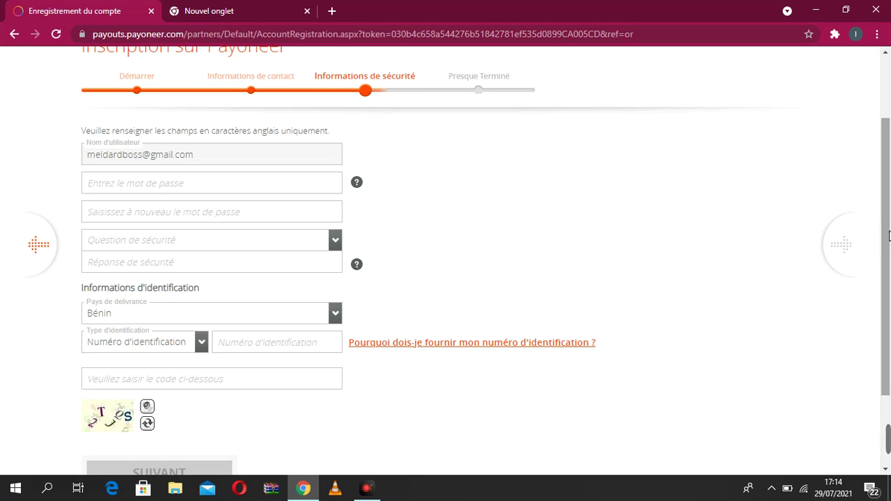
left_click(194, 186)
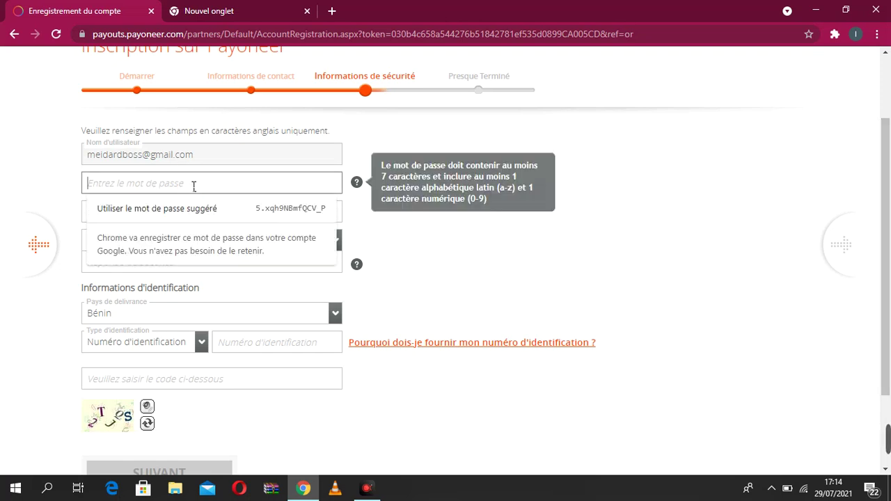
left_click(307, 215)
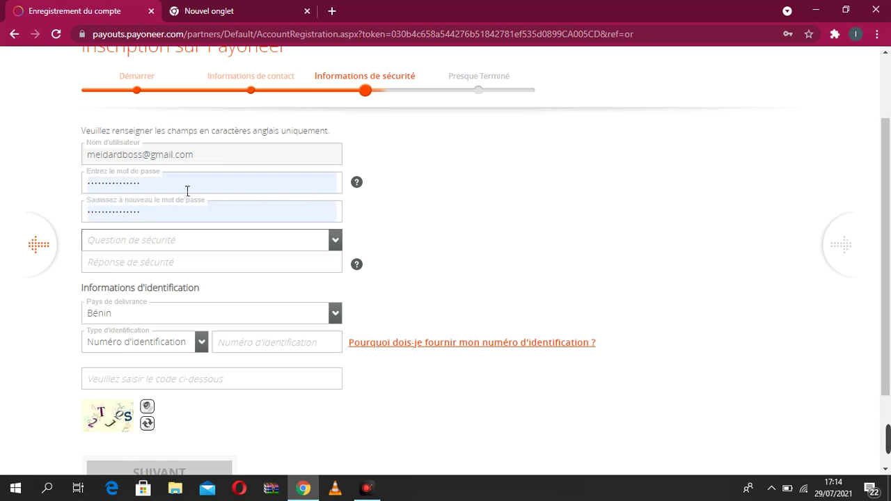
left_click(166, 190)
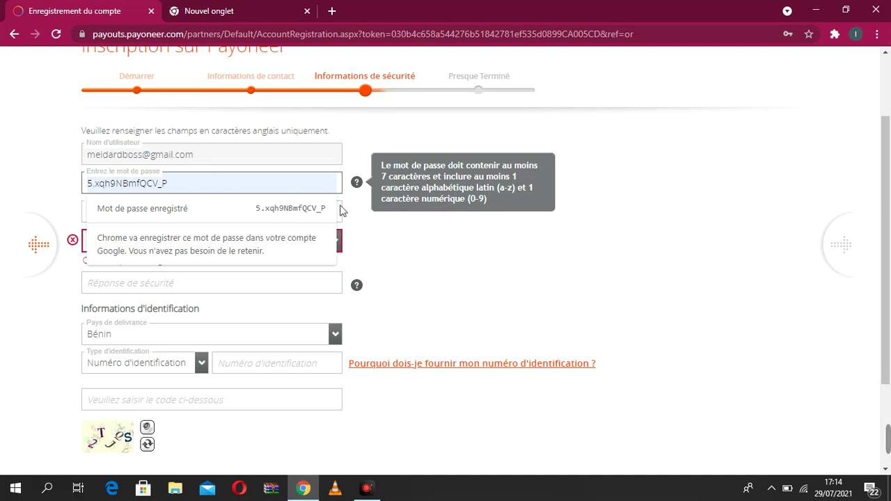
left_click(395, 235)
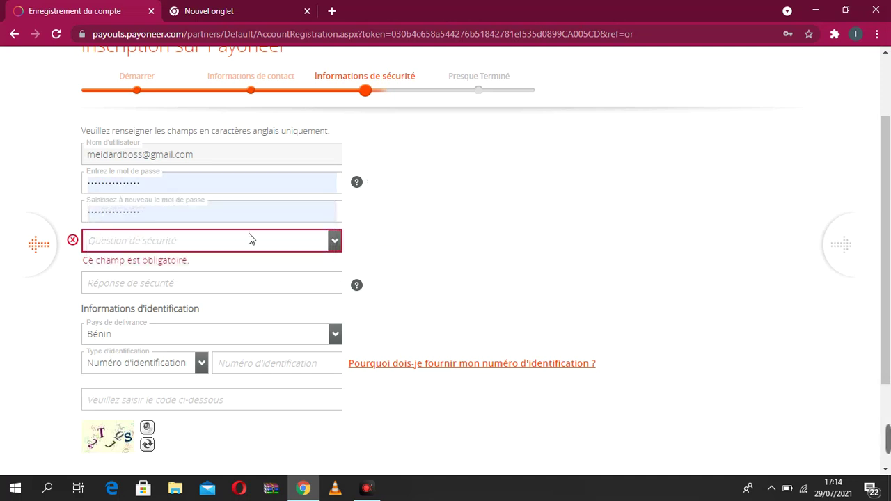
- Choose 'Dans quelle ville avez-vous passé votre lune de miel ?' and type the security answer
left_click(213, 243)
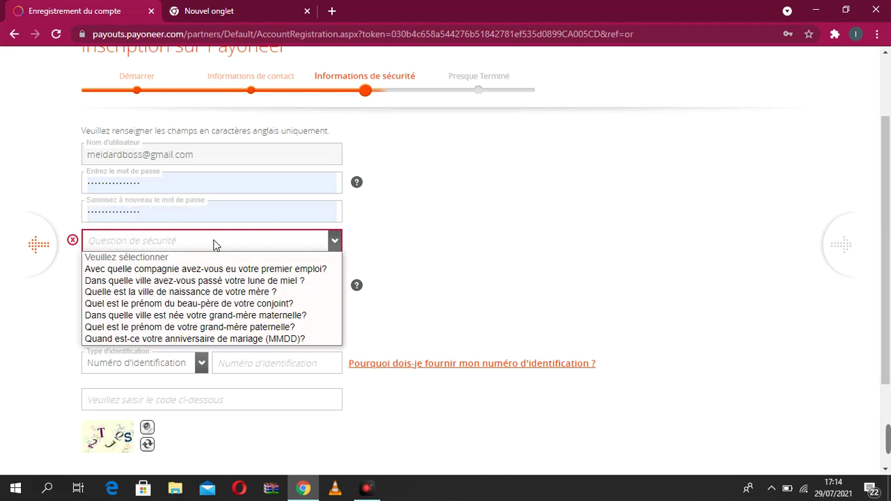
left_click(267, 281)
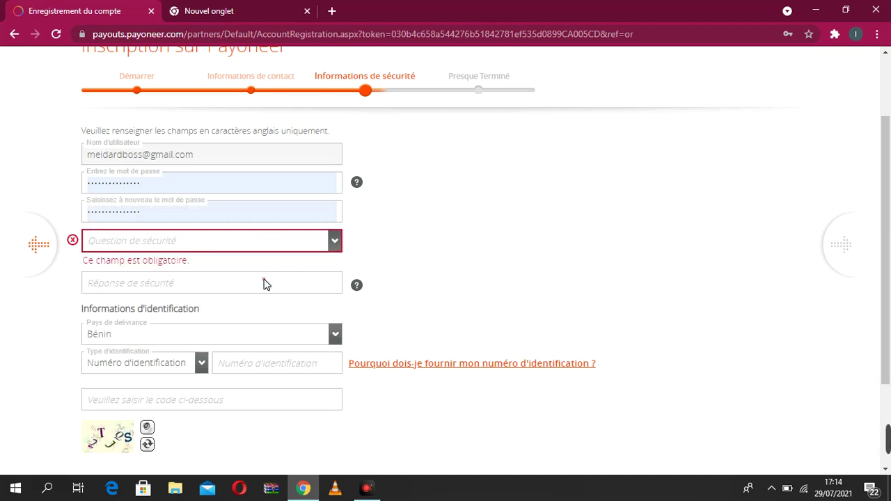
left_click(221, 272)
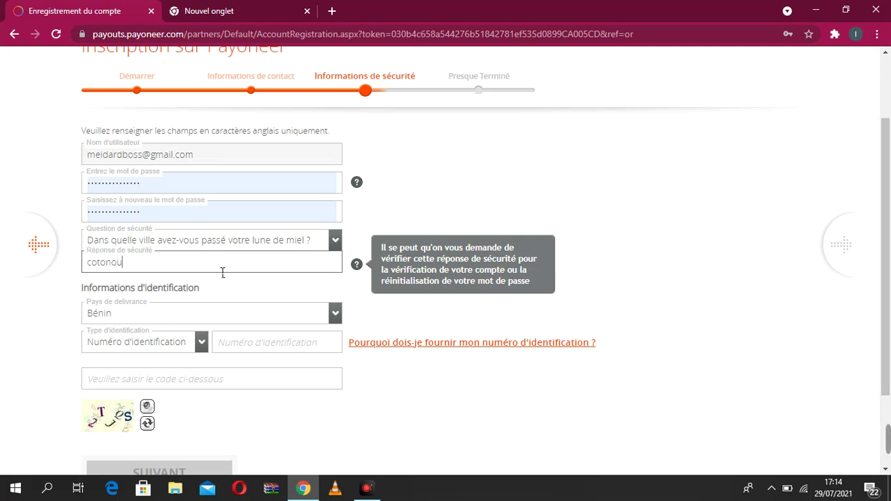
left_click(203, 340)
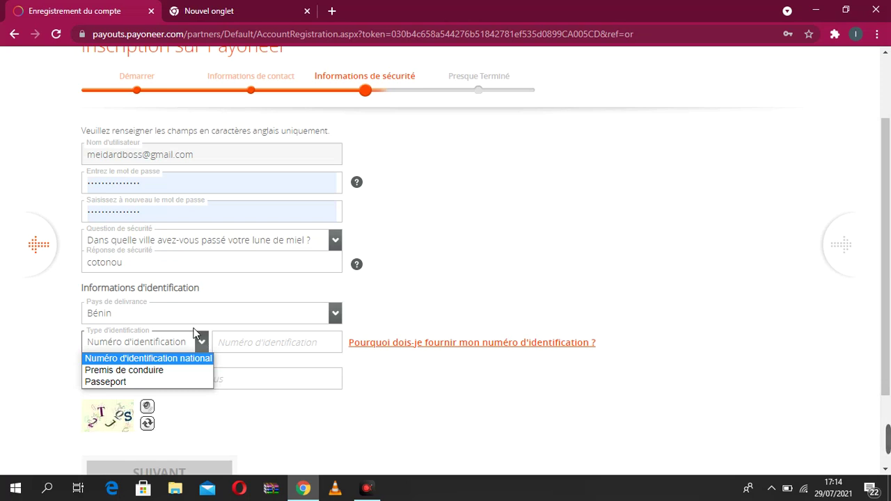
- Keep Bénin and the Numéro d'identification type, and enter the applicant's national ID number
left_click(202, 318)
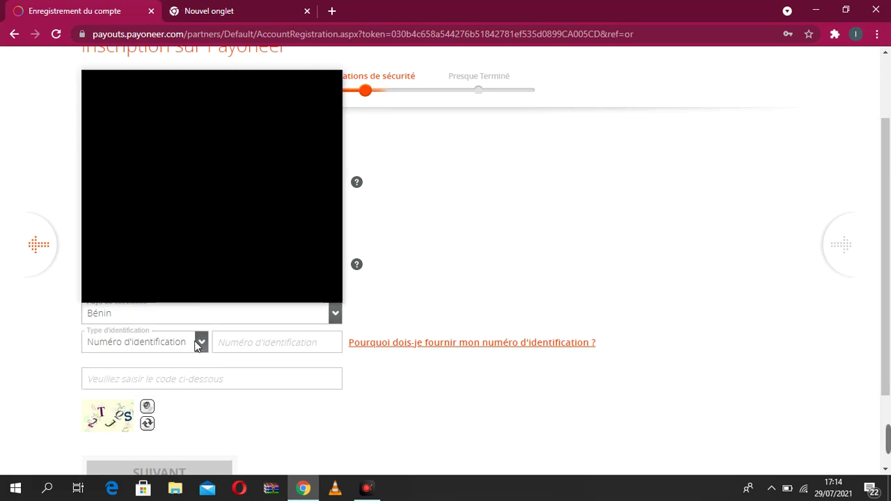
left_click(224, 358)
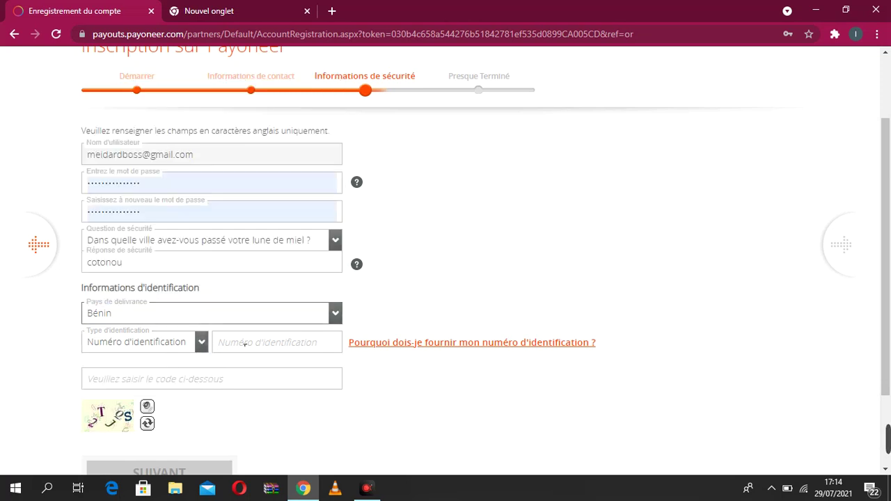
left_click(244, 343)
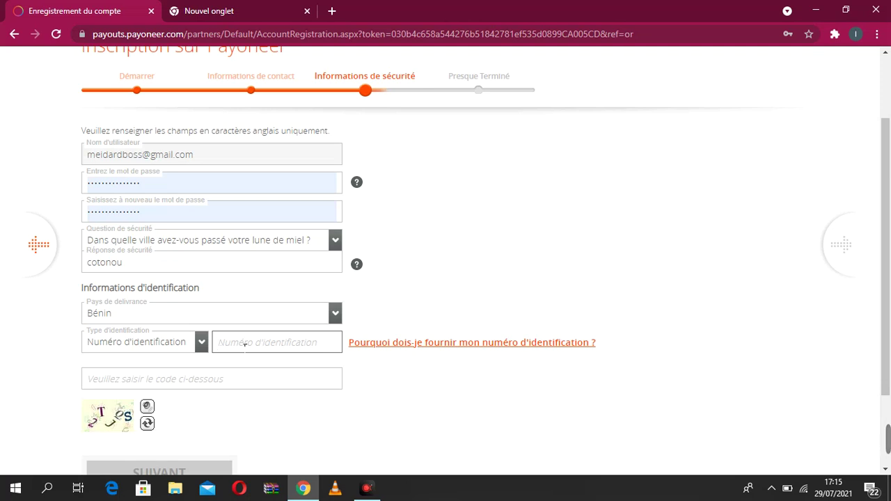
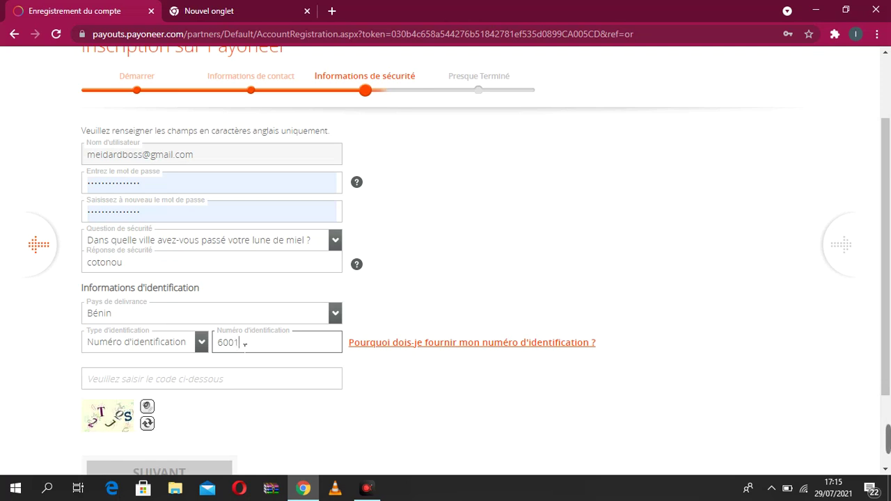
left_click(235, 381)
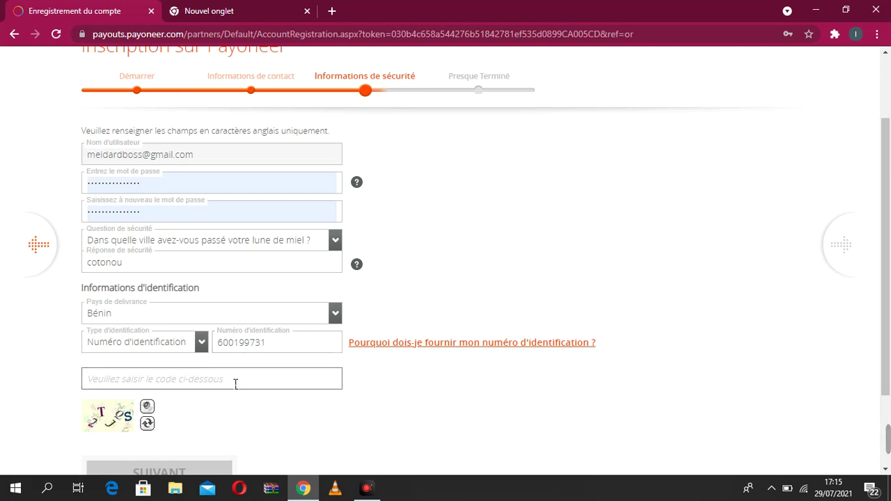
- Enter the characters shown in the CAPTCHA image into the code field
type("2T")
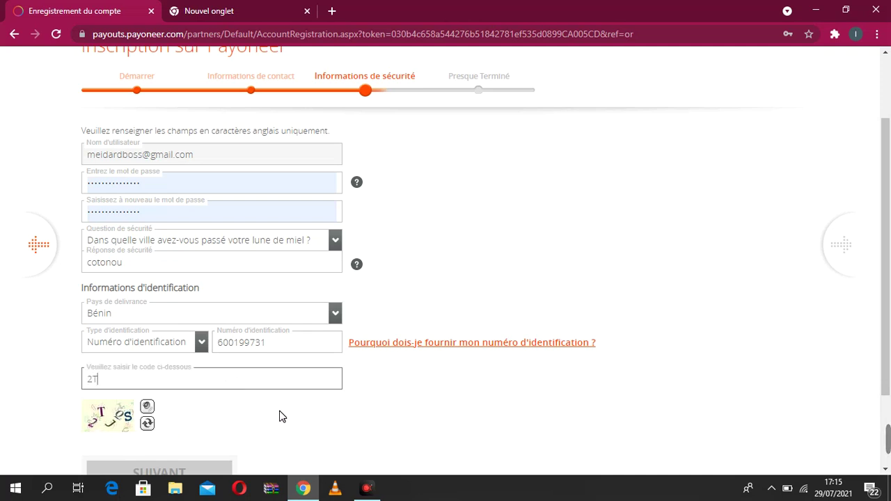
type("JQS")
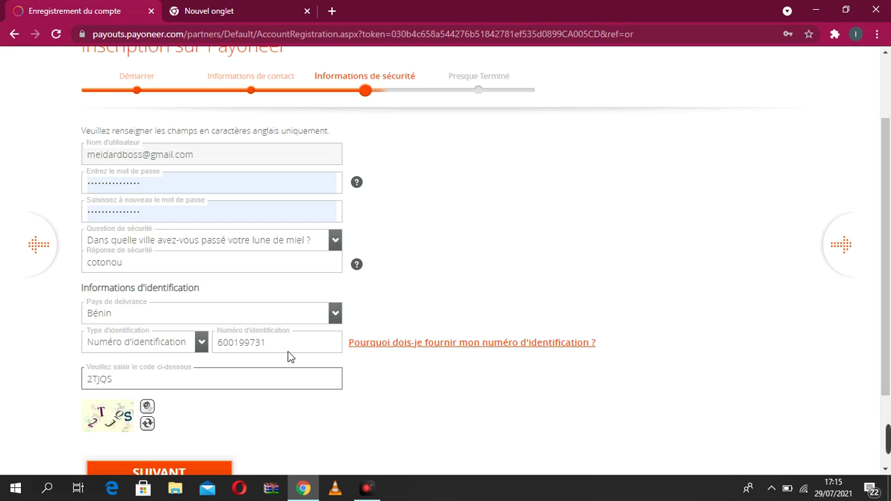
scroll(245, 376, "down", 3)
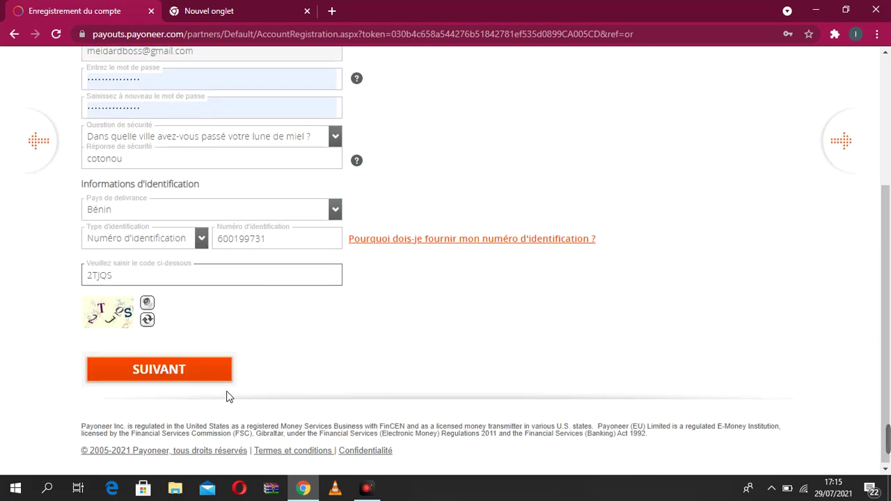
- Submit the security details with SUIVANT and look over the Presque Terminé bank-account page
left_click(199, 375)
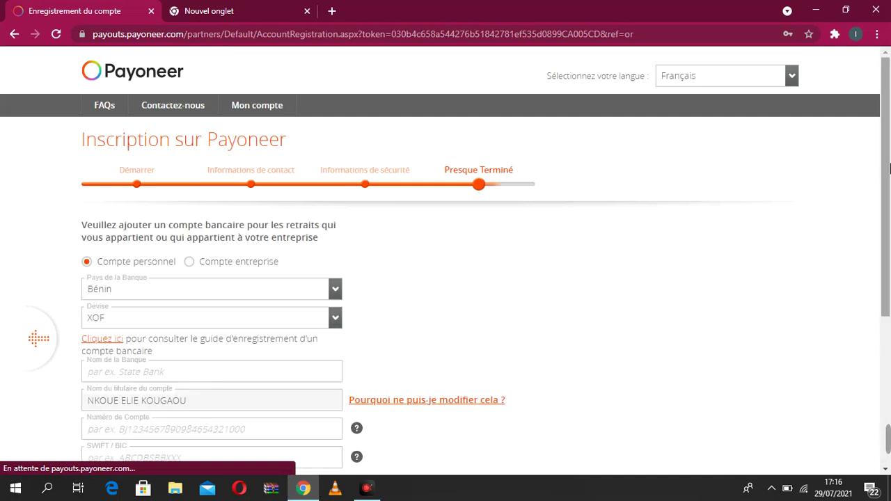
left_click_drag(889, 167, 890, 327)
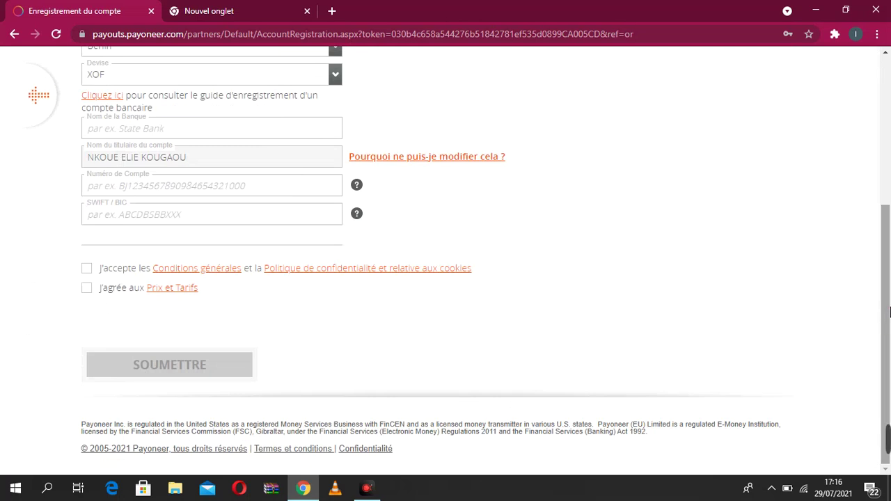
left_click_drag(889, 280, 883, 190)
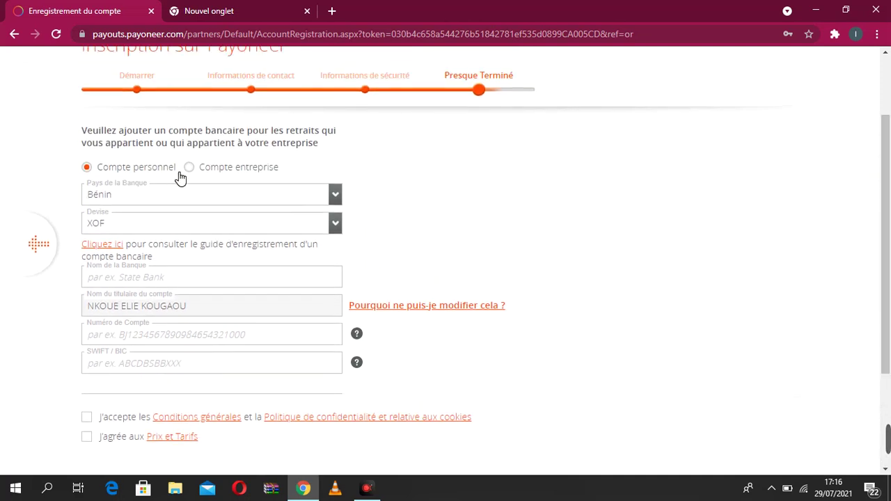
left_click(335, 198)
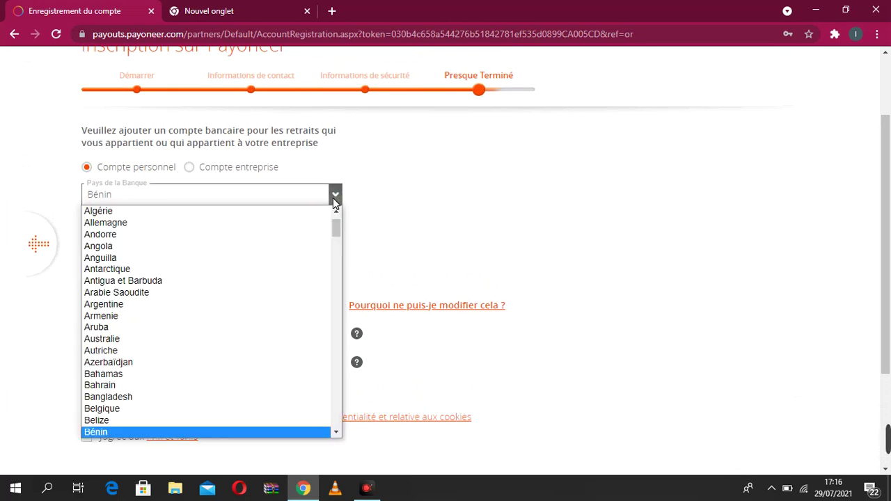
left_click(333, 202)
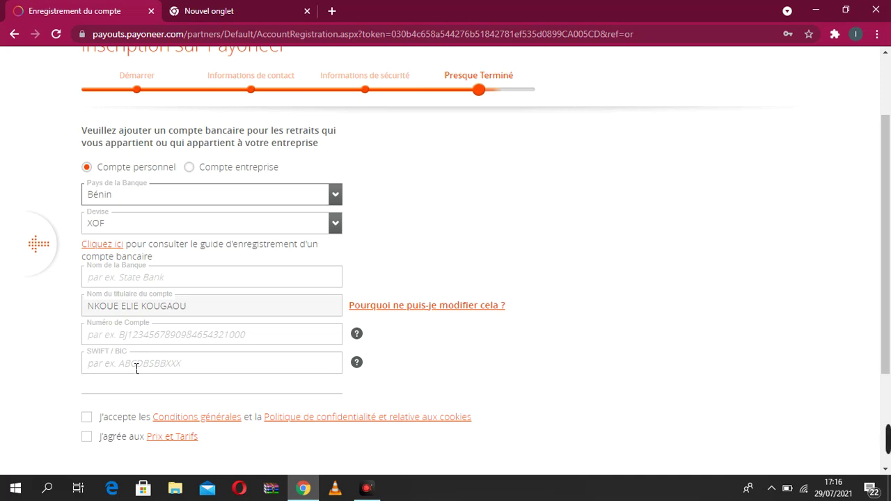
left_click(126, 370)
left_click(169, 358)
left_click(185, 365)
left_click(185, 371)
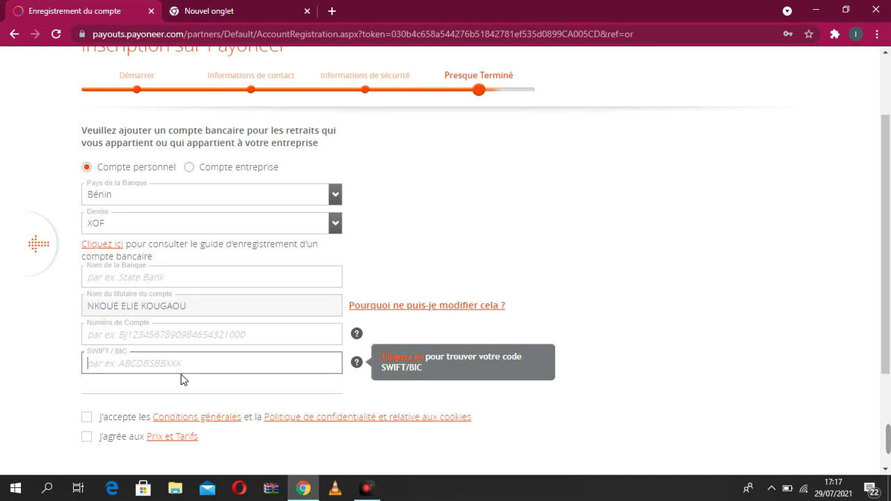
- Tick the Conditions générales and Prix et Tarifs agreement checkboxes
left_click(89, 418)
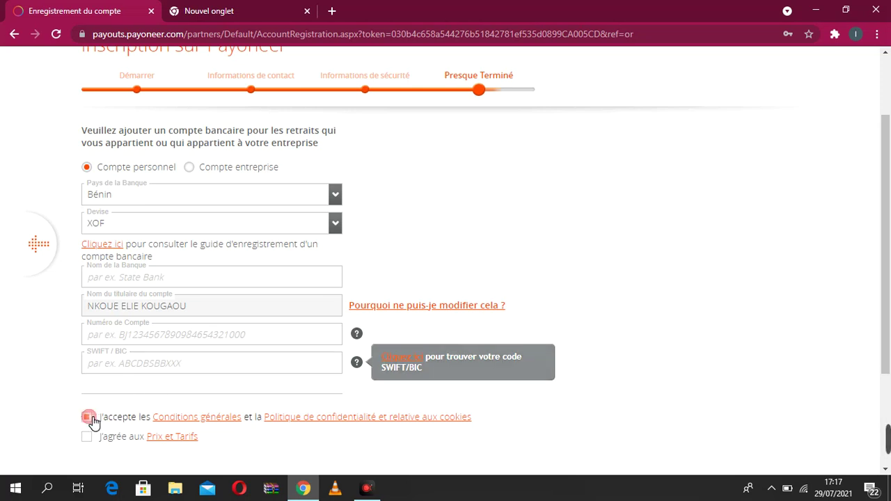
left_click(89, 438)
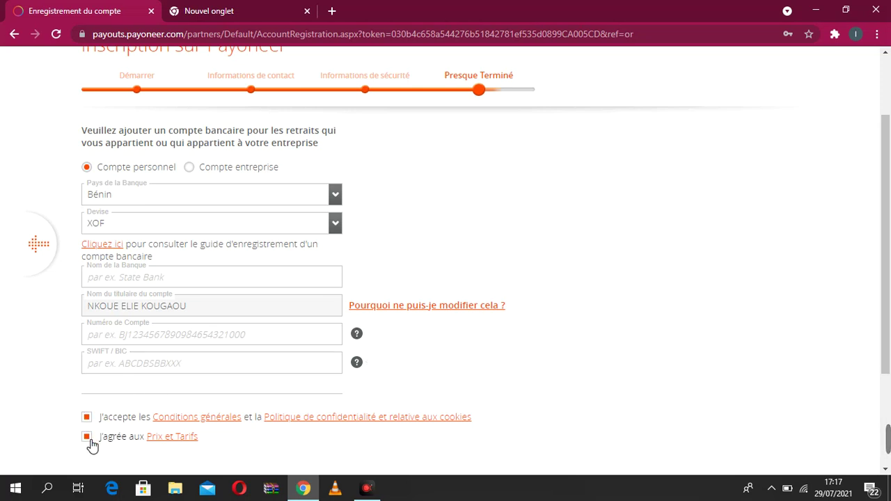
left_click_drag(886, 195, 883, 306)
- Try submitting the bank-account form with SOUMETTRE while bank details are still empty
left_click(195, 370)
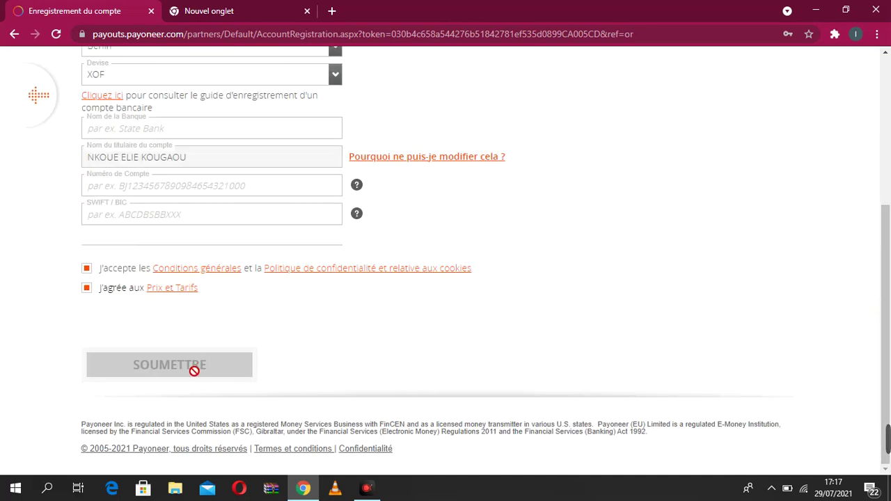
left_click_drag(888, 249, 889, 197)
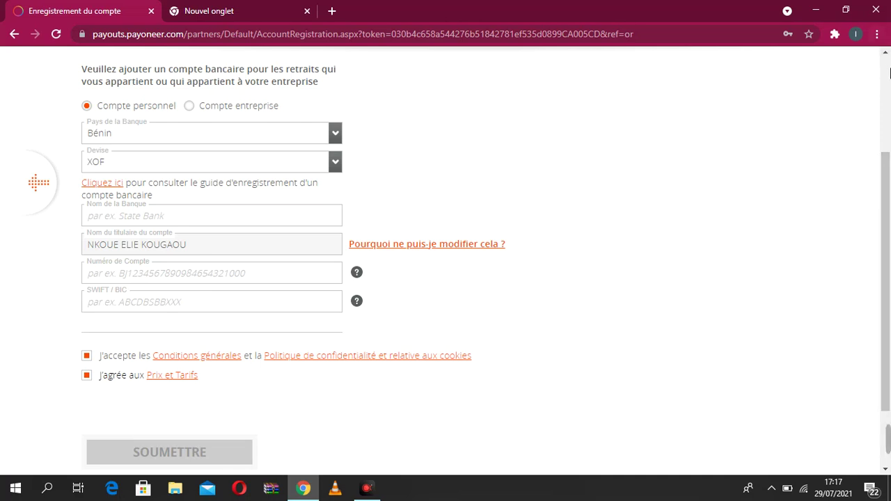
left_click(885, 69)
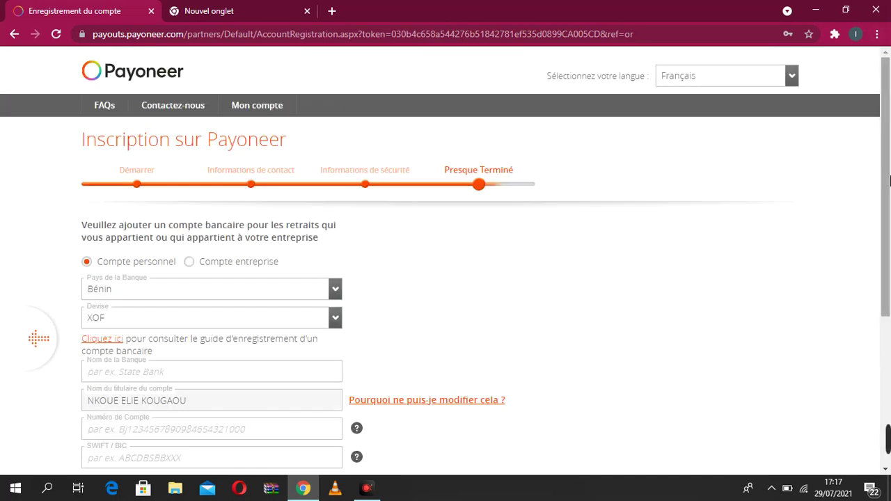
left_click(888, 367)
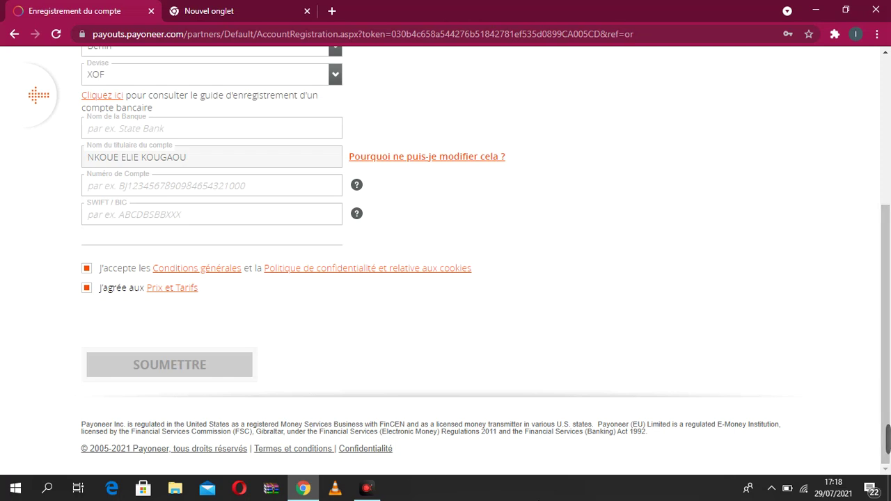
left_click(368, 488)
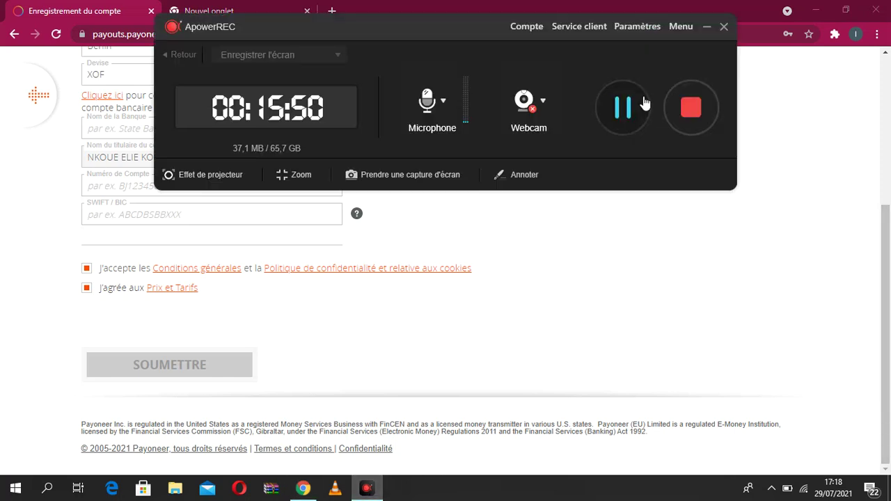